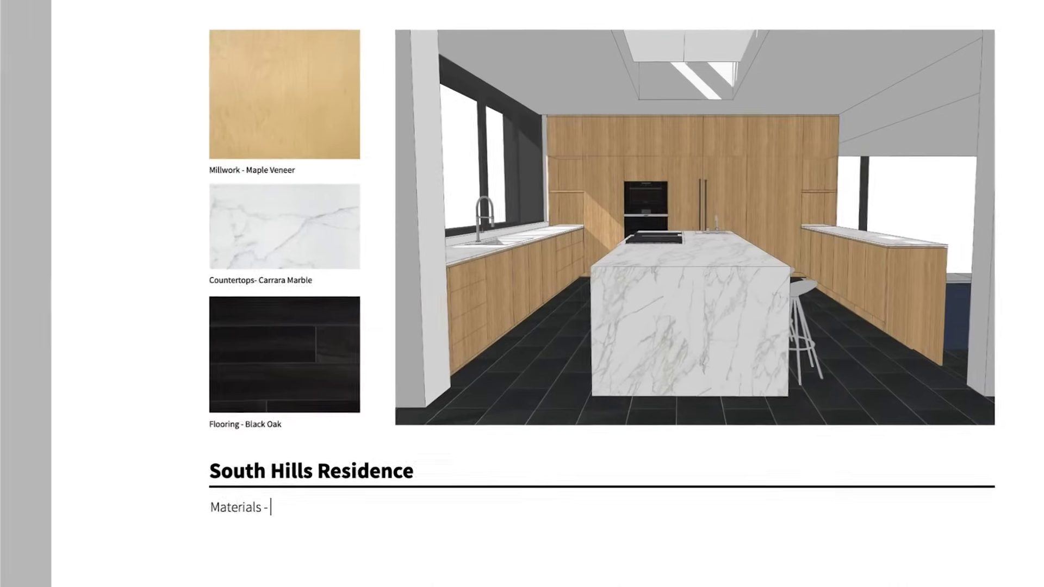
pyautogui.write('Option 2')
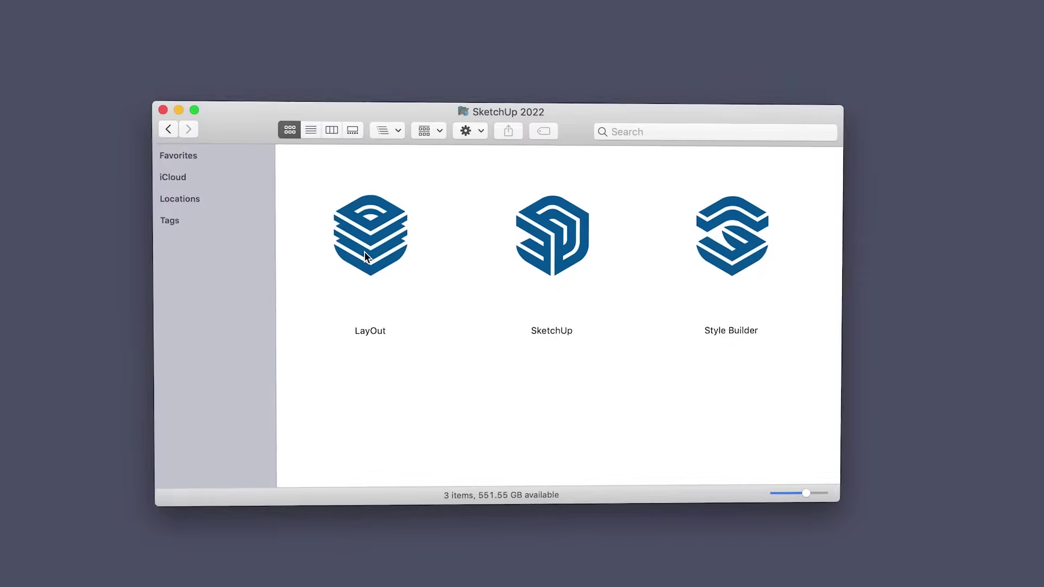
# - Launch LayOut, send the Hillsdale model to it, and set the viewport to the PLAN scene
pyautogui.click(365, 251)
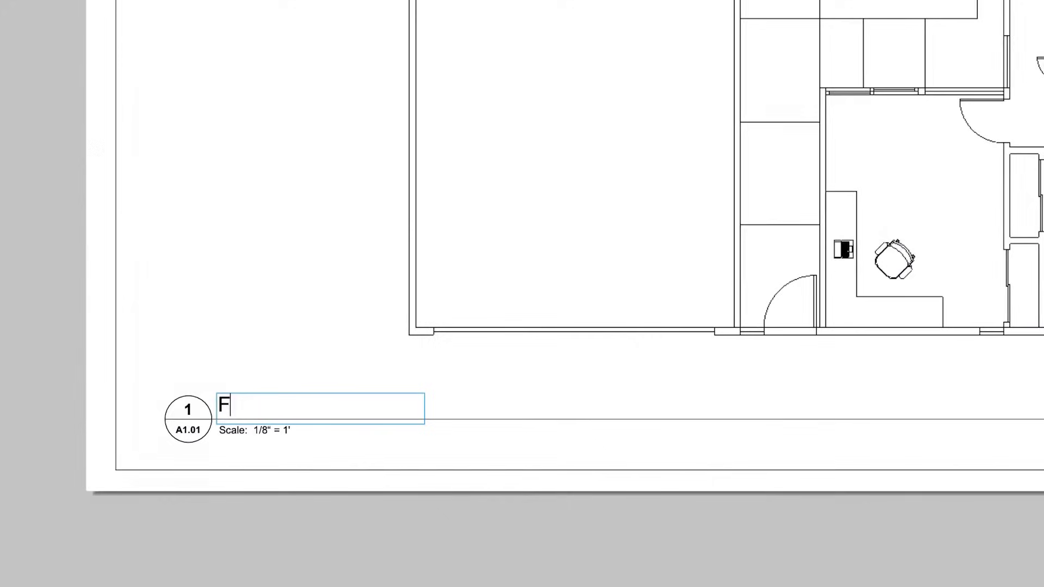
pyautogui.write('irst Floor ')
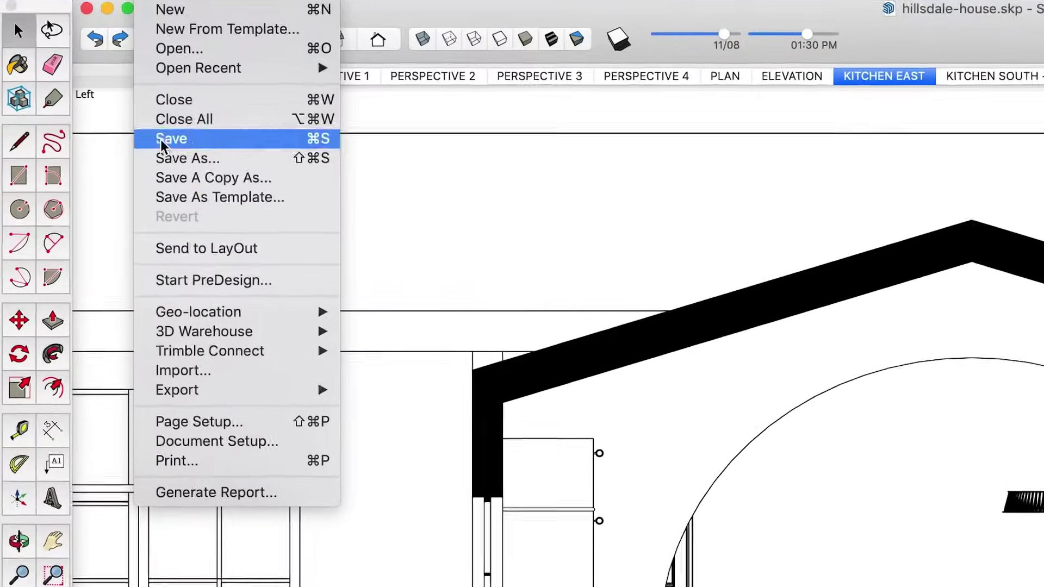
pyautogui.click(225, 249)
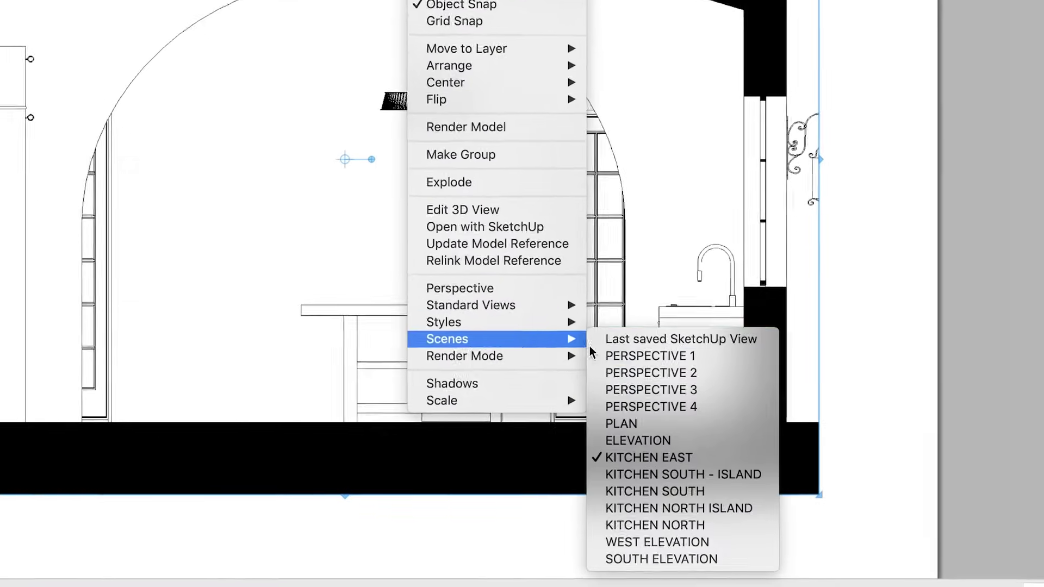
pyautogui.click(653, 424)
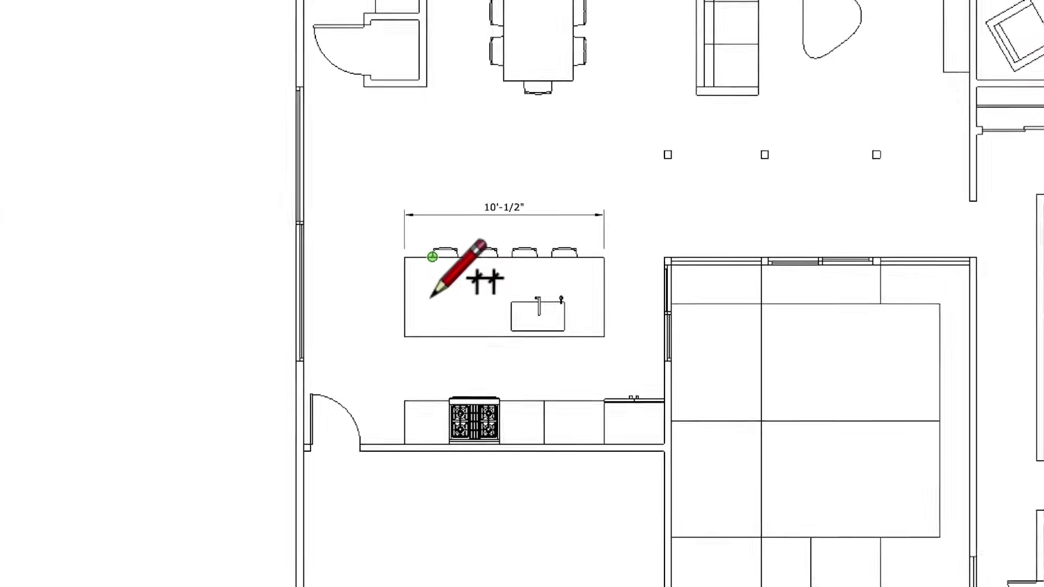
# - Dimension the kitchen island's 4'-0" depth with an offset dimension line
pyautogui.click(412, 246)
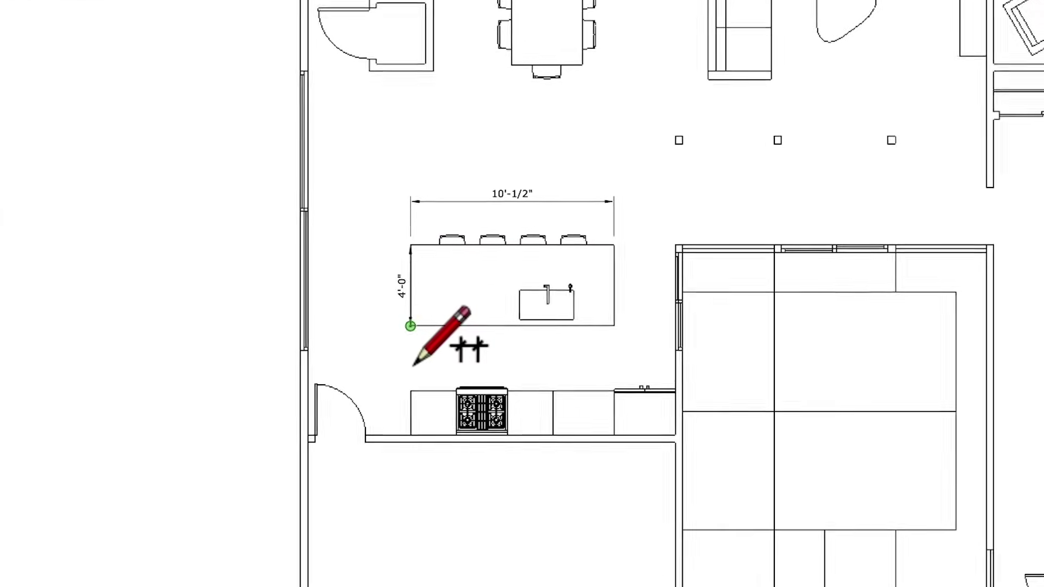
pyautogui.click(411, 325)
pyautogui.click(385, 327)
# - Label the range 'Wolf Range' and send the model to a new LayOut document
pyautogui.click(579, 347)
pyautogui.click(500, 326)
pyautogui.write('Wolf Range')
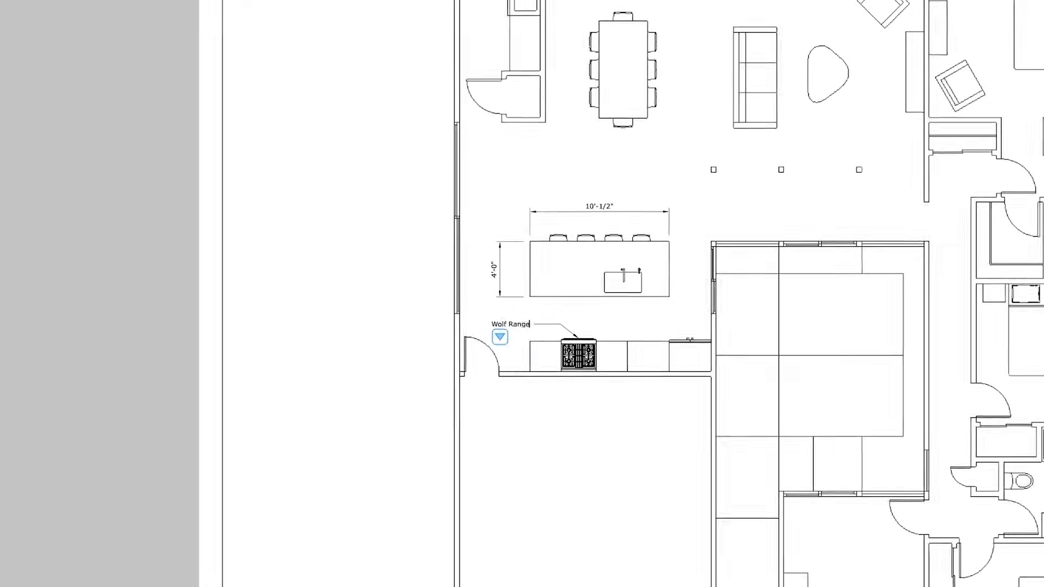
pyautogui.write('irst Floor Pla')
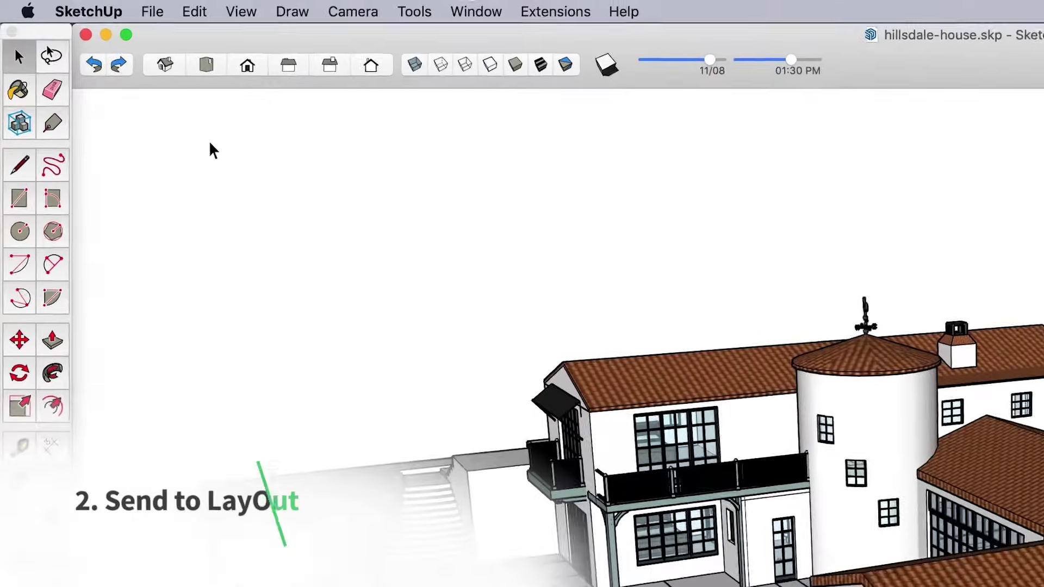
pyautogui.click(164, 11)
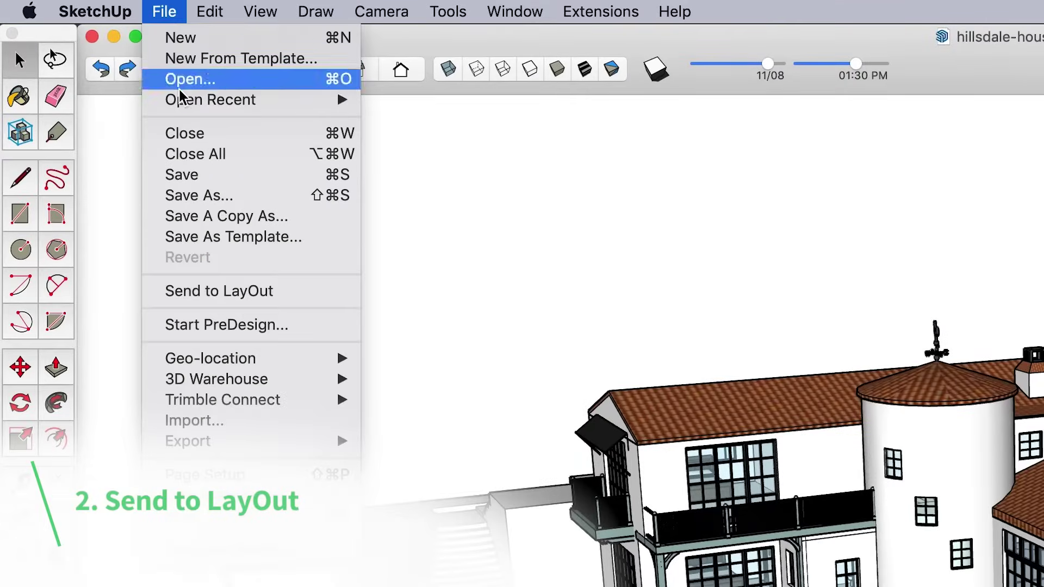
pyautogui.click(209, 292)
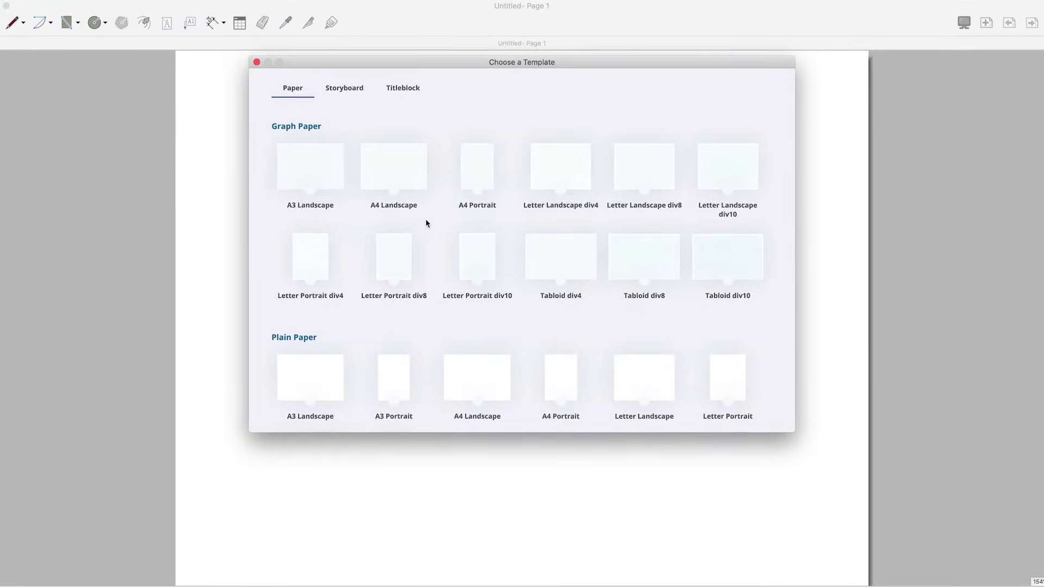
pyautogui.scroll(-2, 467, 222)
pyautogui.scroll(-2, 467, 218)
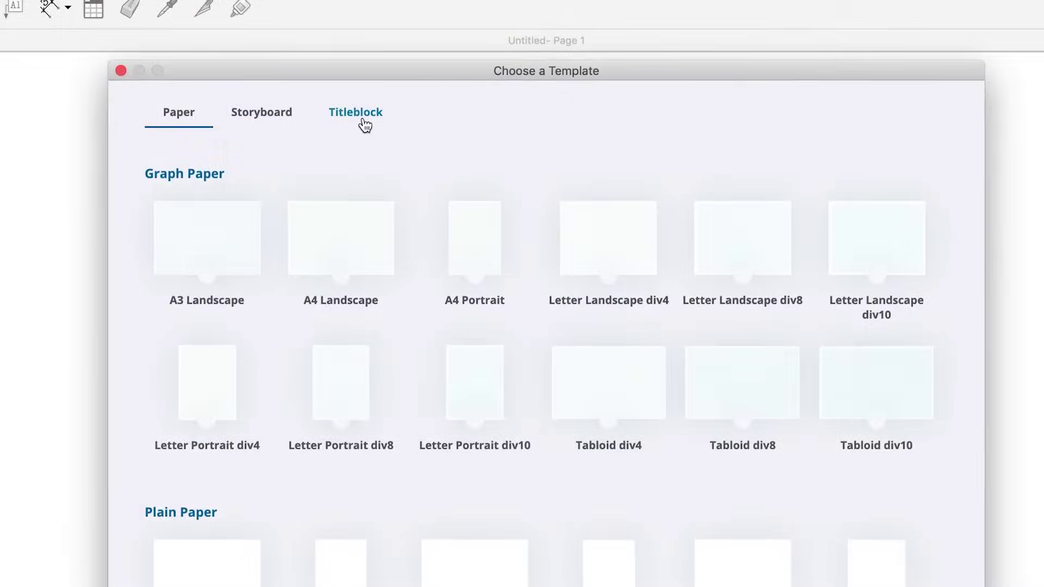
# - Show the Titleblock templates in the Choose a Template dialog
pyautogui.click(357, 106)
pyautogui.scroll(-5, 424, 176)
pyautogui.scroll(-2, 420, 200)
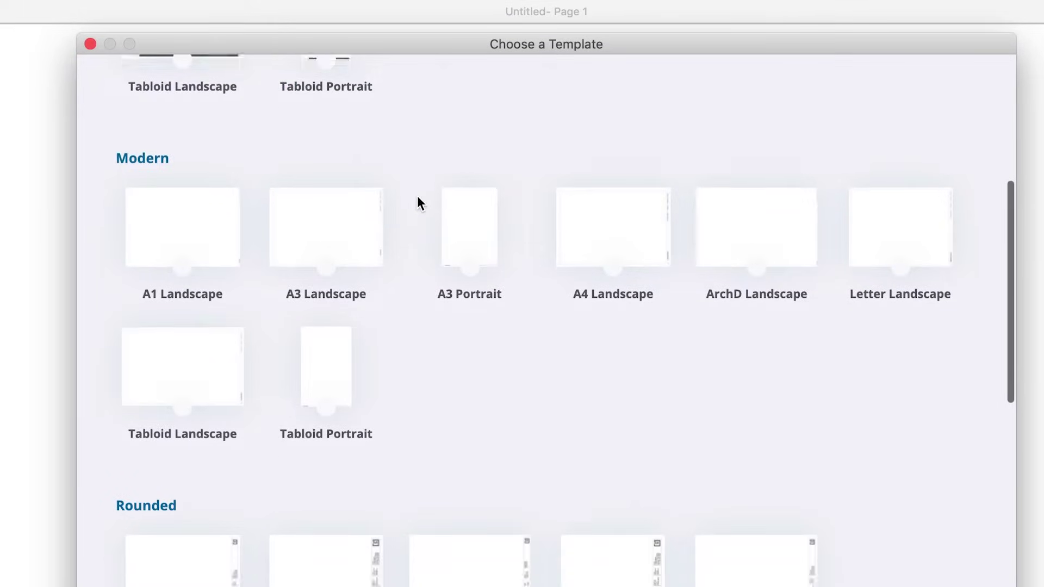
pyautogui.scroll(-2, 415, 237)
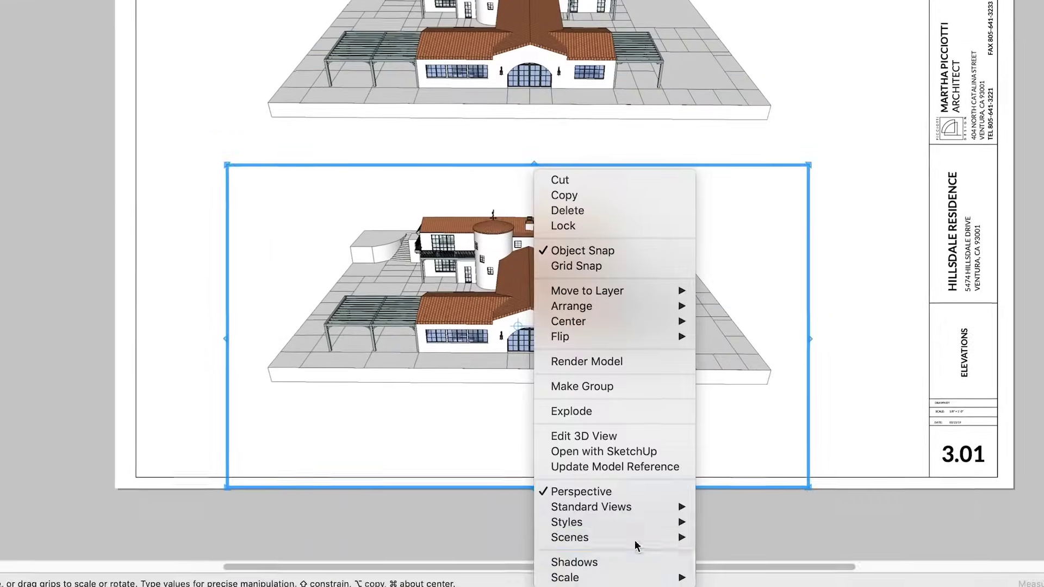
# - Switch the copied viewport to the South Elevation scene
pyautogui.click(815, 564)
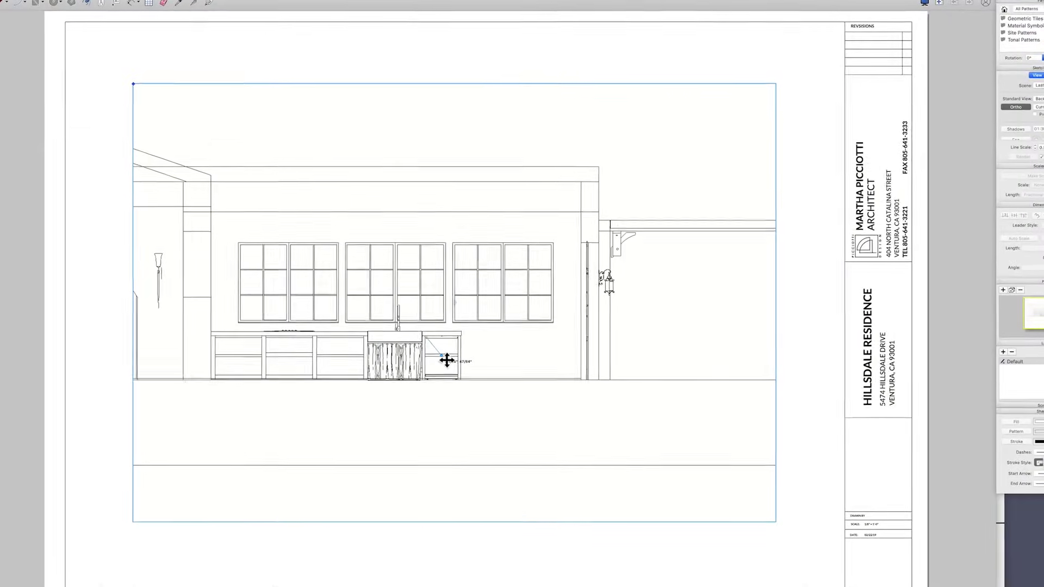
# - Move the kitchen elevation label's leader to point just below the sink
pyautogui.moveTo(457, 364); pyautogui.dragTo(455, 486)
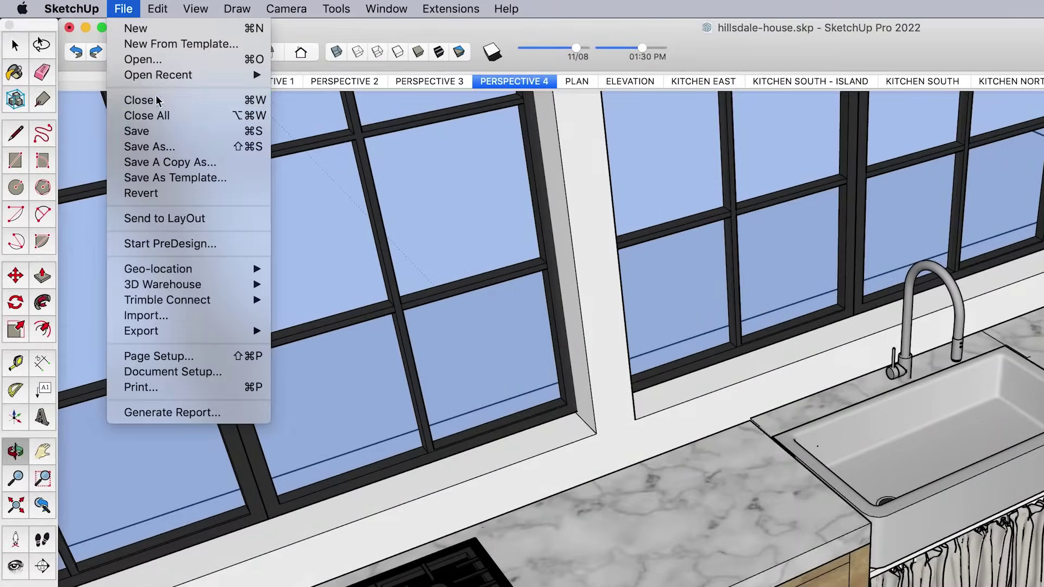
# - Save the Hillsdale model in SketchUp
pyautogui.click(161, 136)
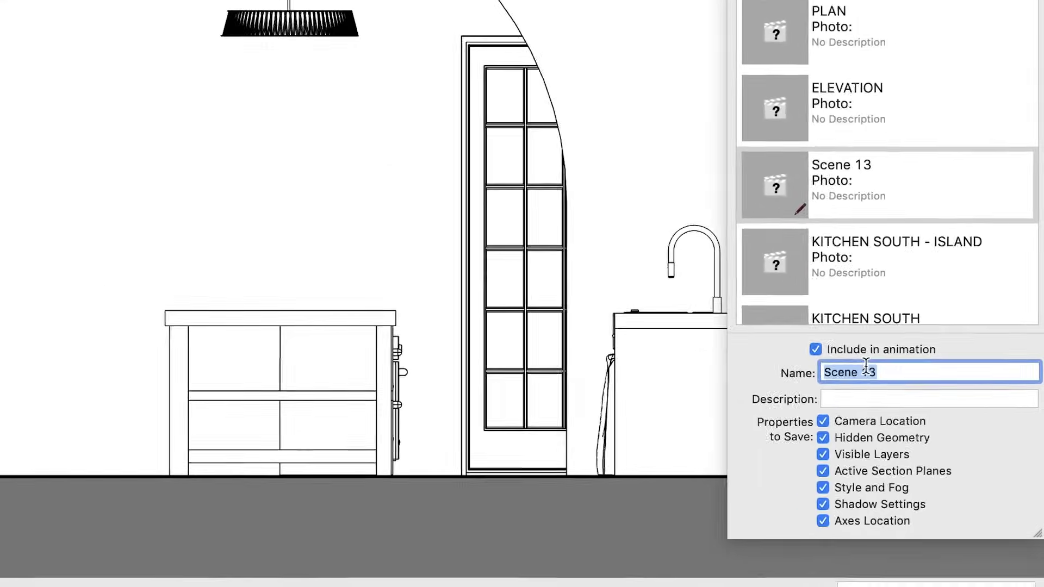
pyautogui.write('KI')
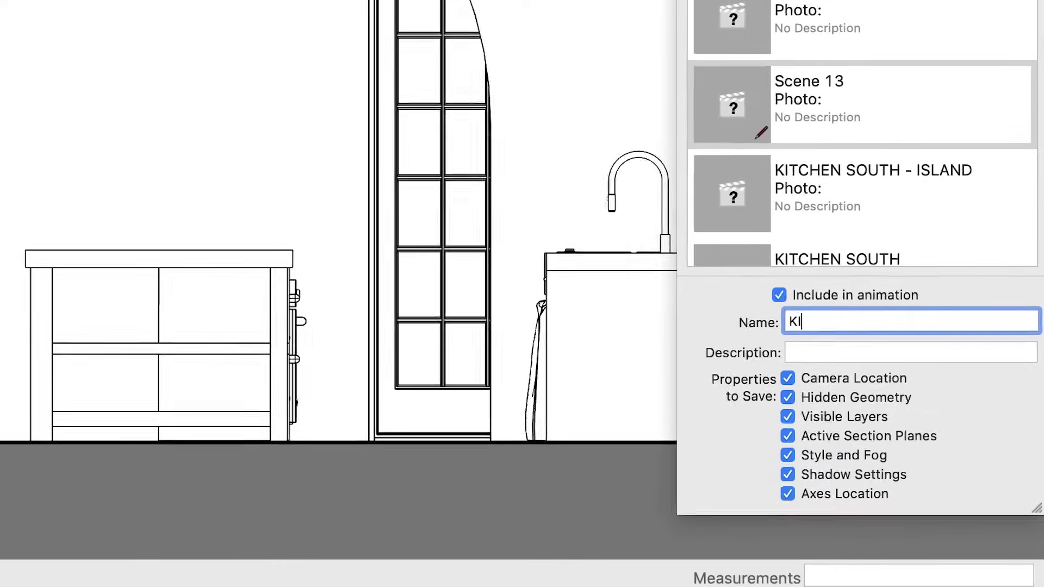
pyautogui.write('TCHEN E')
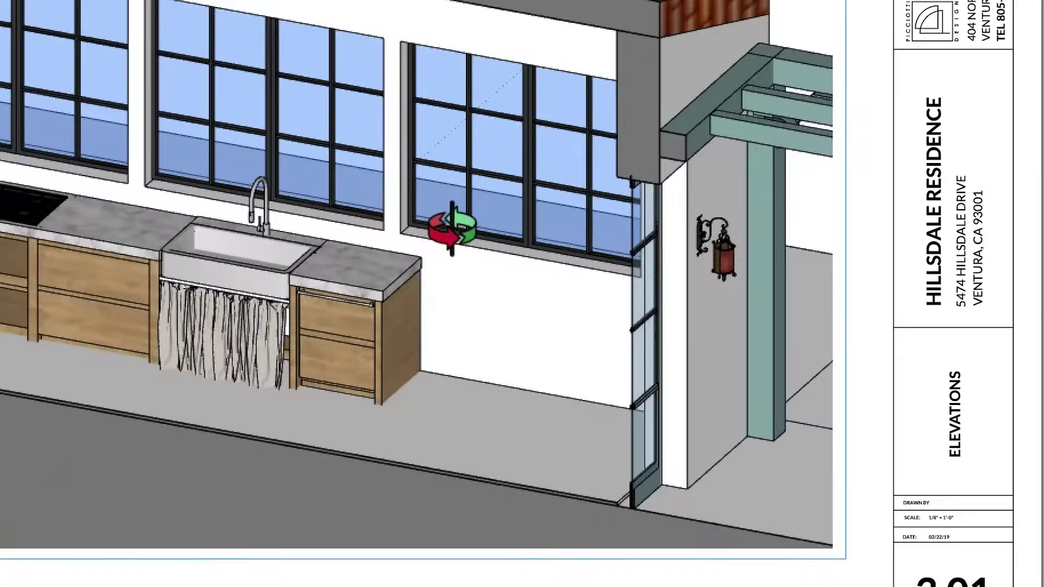
# - Switch the Elevations sheet's kitchen viewport to the KITCHEN EAST scene
pyautogui.rightClick(435, 206)
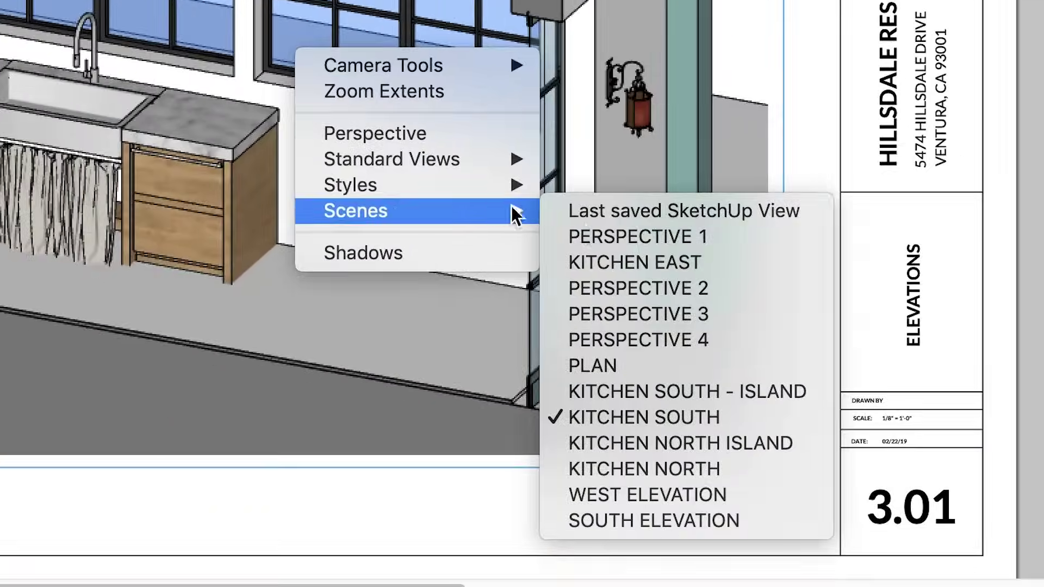
pyautogui.click(648, 261)
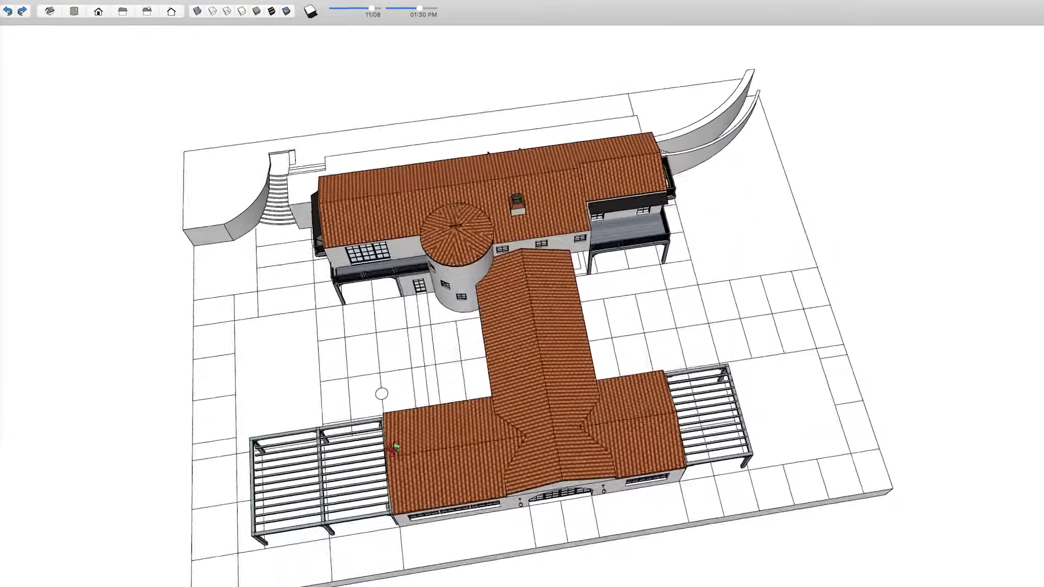
# - Orbit to a top view, switch to parallel projection, and pan the roof plan left
pyautogui.moveTo(395, 447)
pyautogui.mouseDown(button='middle')
pyautogui.moveTo(345, 501)
pyautogui.moveTo(559, 372)
pyautogui.moveTo(531, 433)
pyautogui.moveTo(491, 467)
pyautogui.moveTo(590, 527)
pyautogui.moveTo(662, 478)
pyautogui.moveTo(759, 511)
pyautogui.moveTo(744, 506)
pyautogui.mouseUp(button='middle')
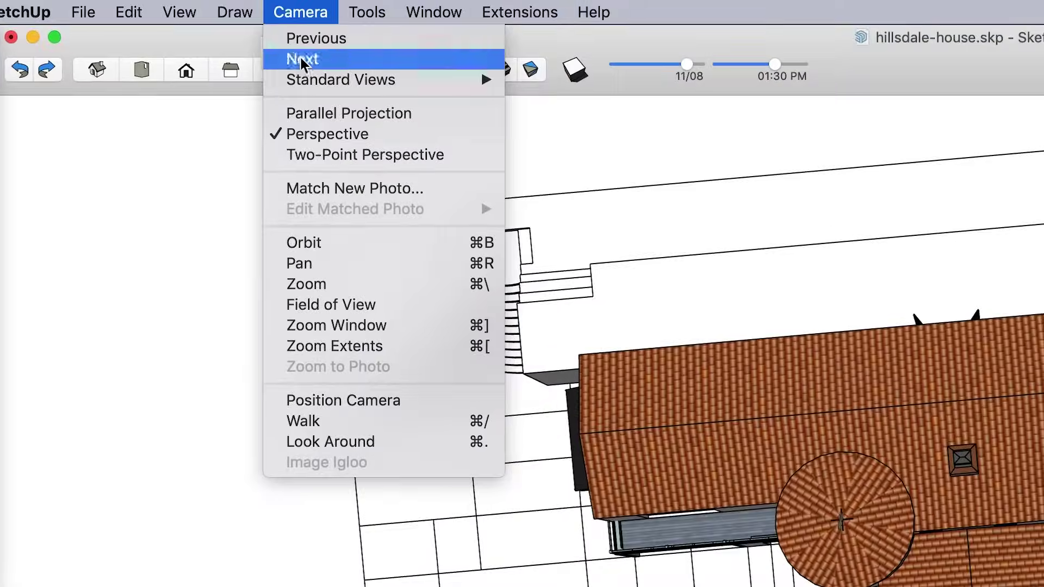
pyautogui.click(546, 81)
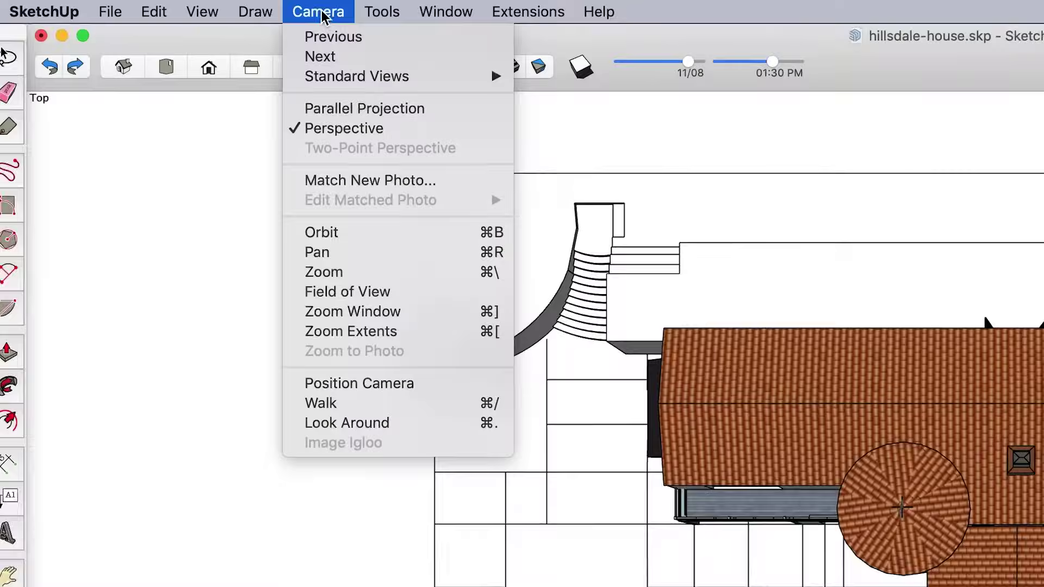
pyautogui.click(309, 114)
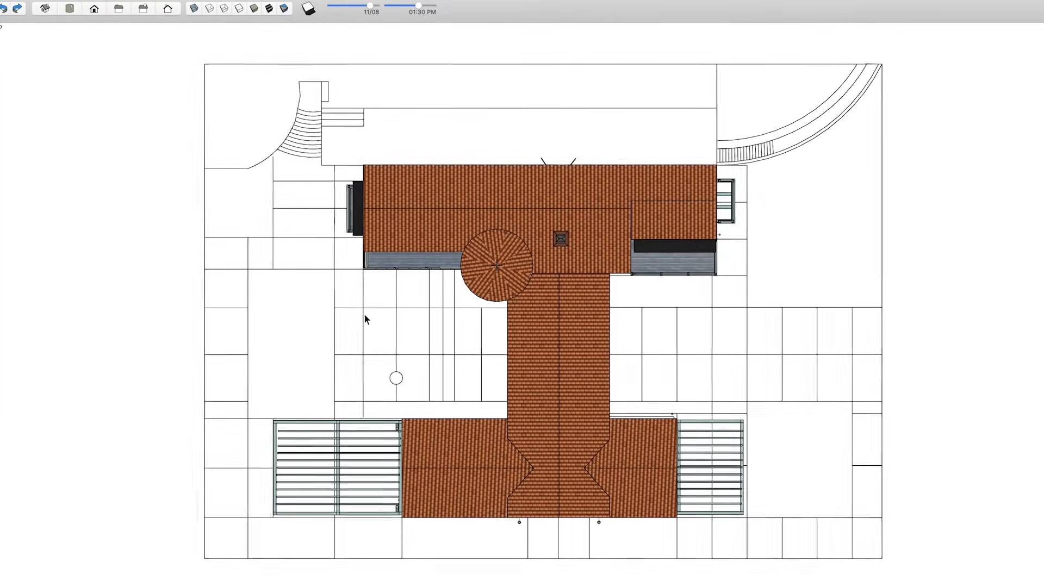
pyautogui.keyDown('shift'); pyautogui.moveTo(531, 364); pyautogui.dragTo(490, 352, button='middle'); pyautogui.keyUp('shift')
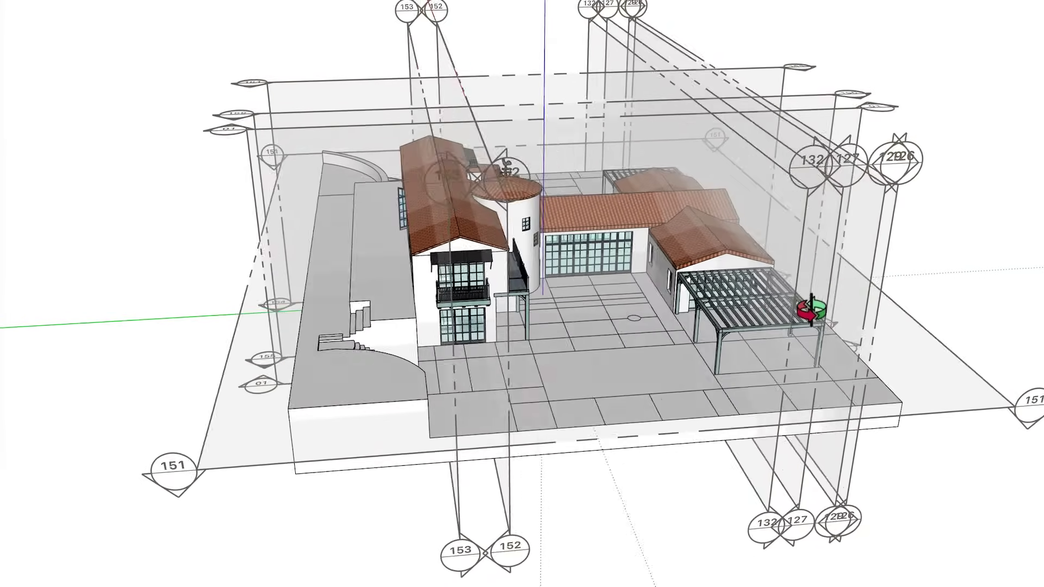
# - Activate the floor-level section cut and align the view straight onto it
pyautogui.click(818, 293)
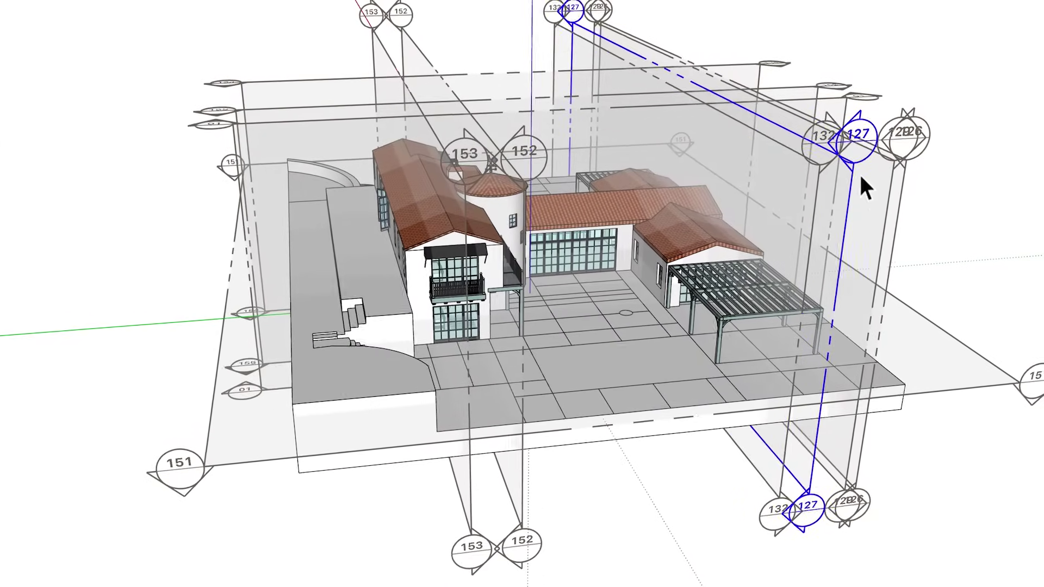
pyautogui.click(879, 158)
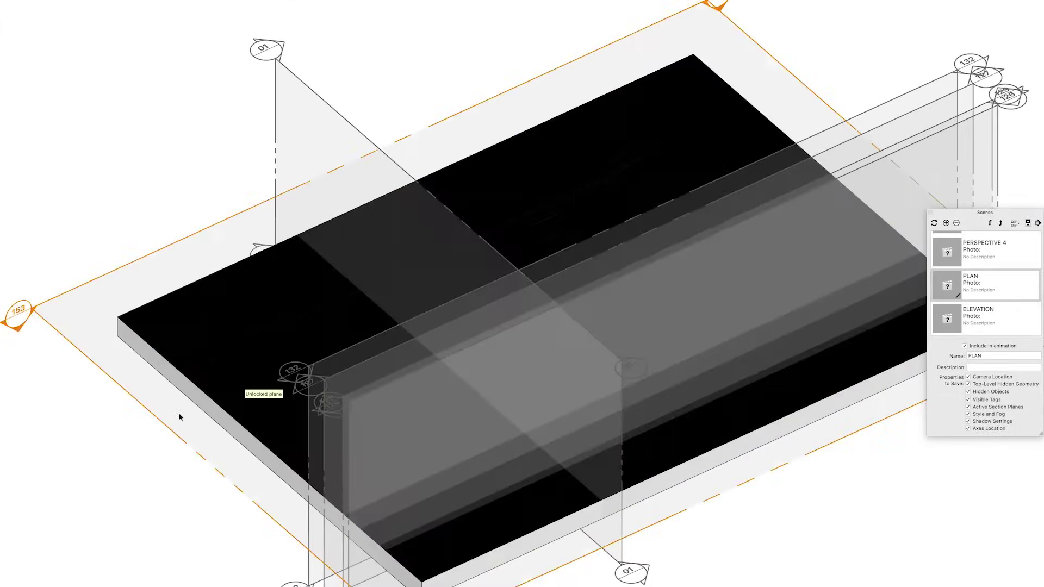
pyautogui.doubleClick(168, 421)
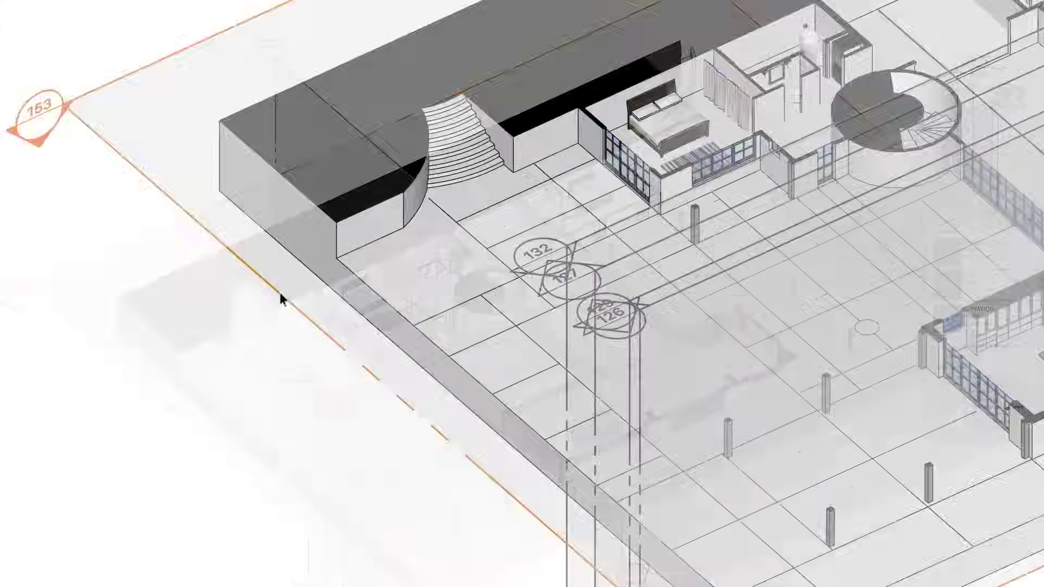
pyautogui.rightClick(280, 292)
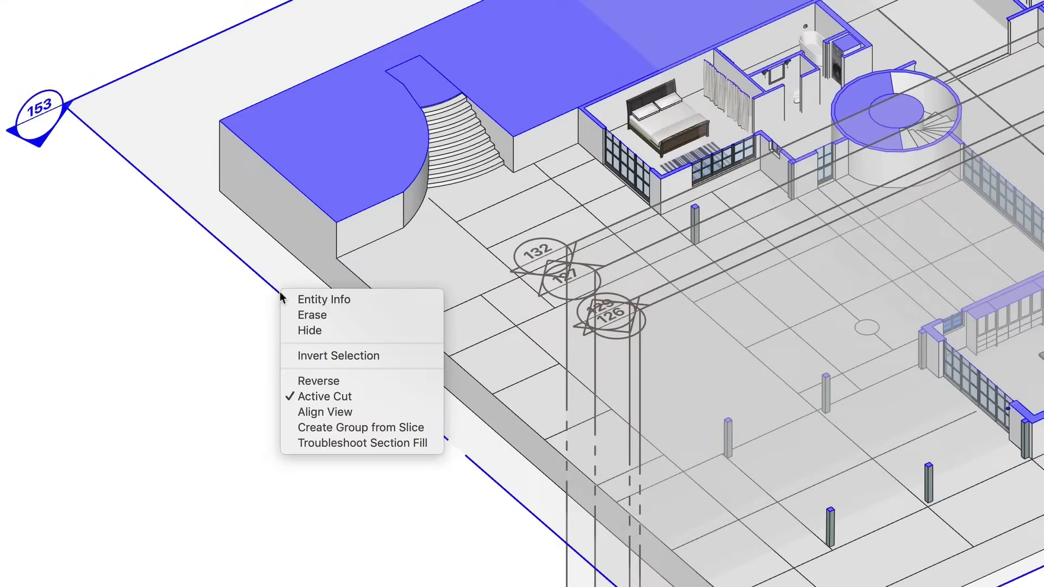
pyautogui.click(326, 369)
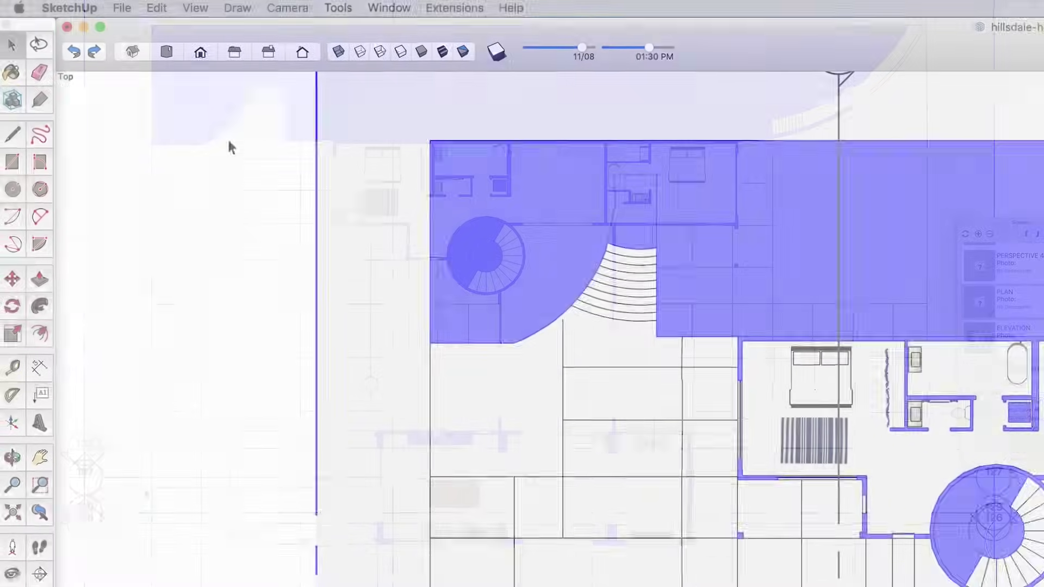
# - Hide section planes and start updating the PLAN scene
pyautogui.click(198, 8)
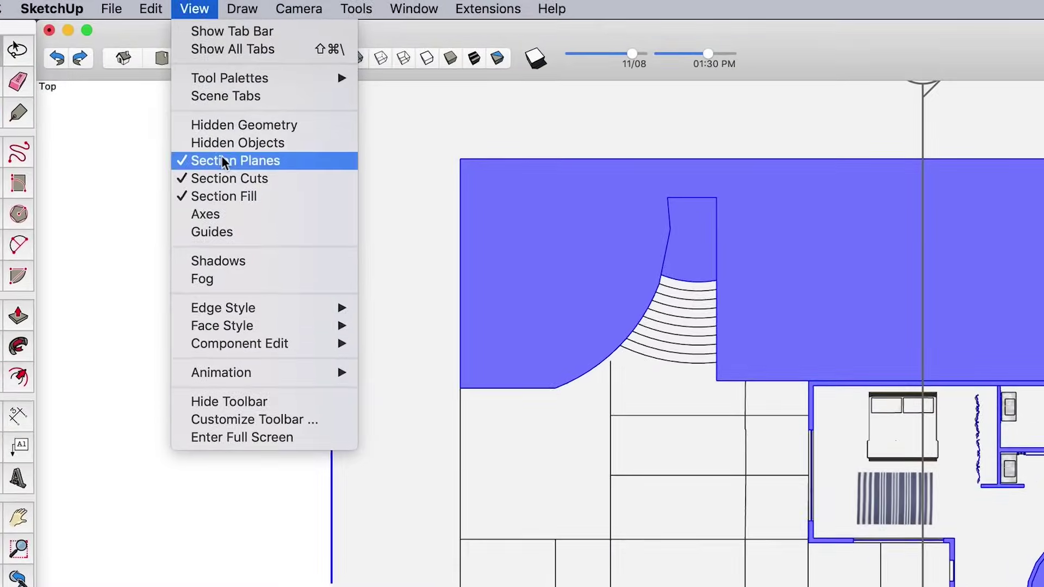
pyautogui.click(222, 161)
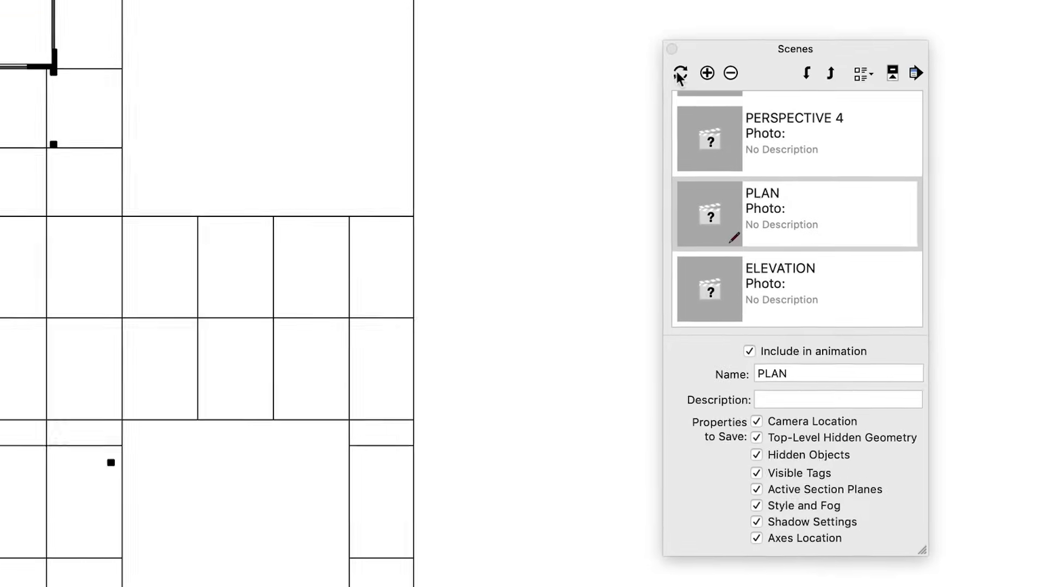
pyautogui.click(679, 73)
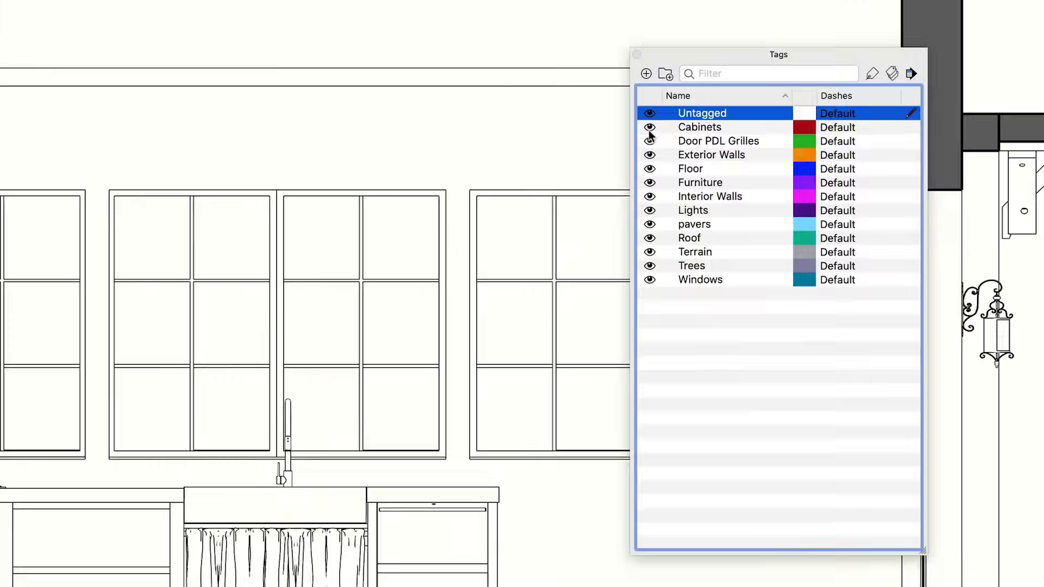
# - Select the Cabinets tag in the Tags list
pyautogui.click(772, 193)
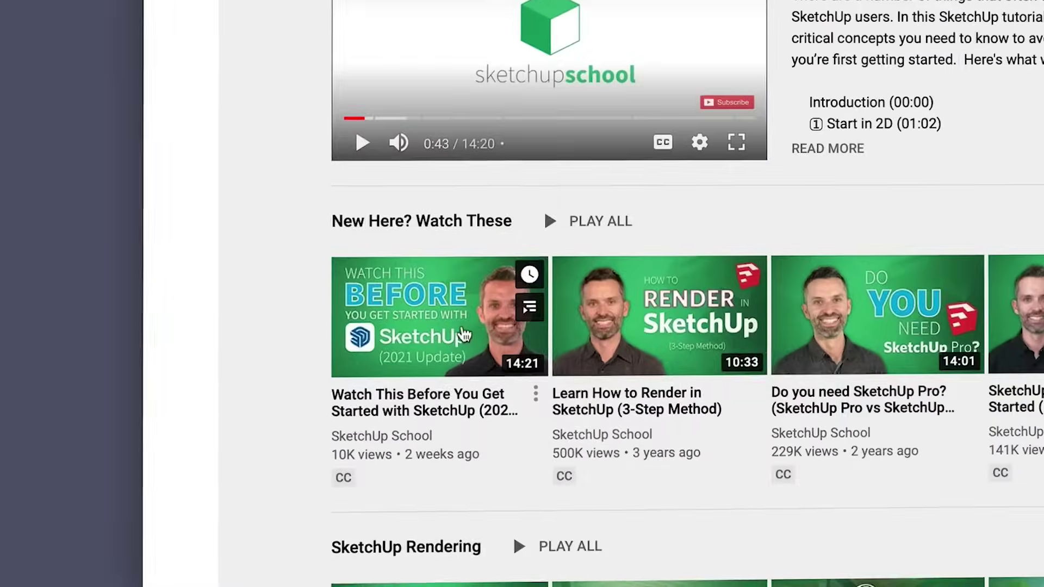
# - Open the 'Watch This Before You Get Started with SketchUp' video on the SketchUp School channel
pyautogui.click(463, 334)
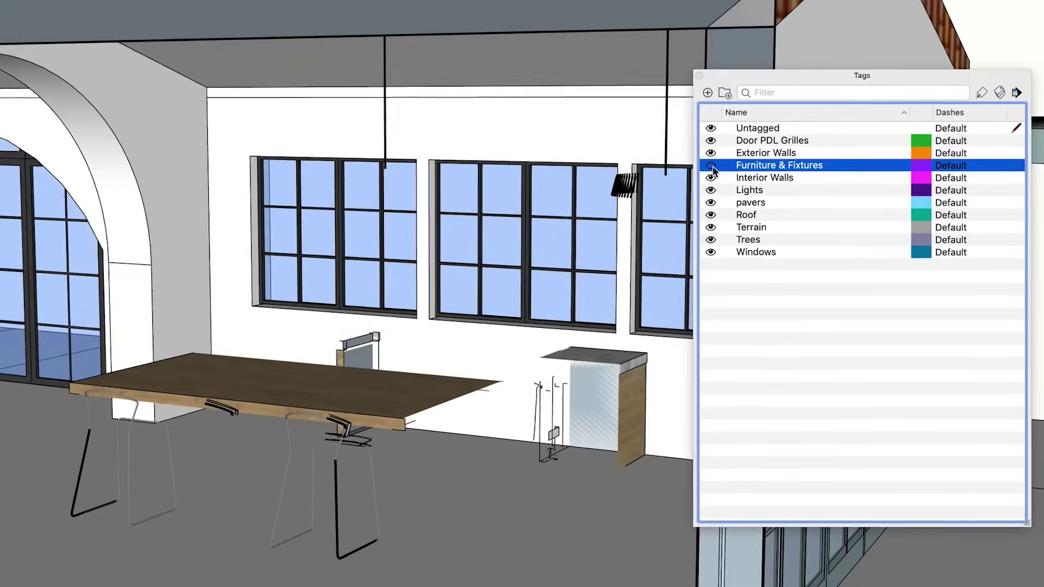
# - Make the Furniture & Fixtures tag visible and confirm its new name
pyautogui.click(711, 165)
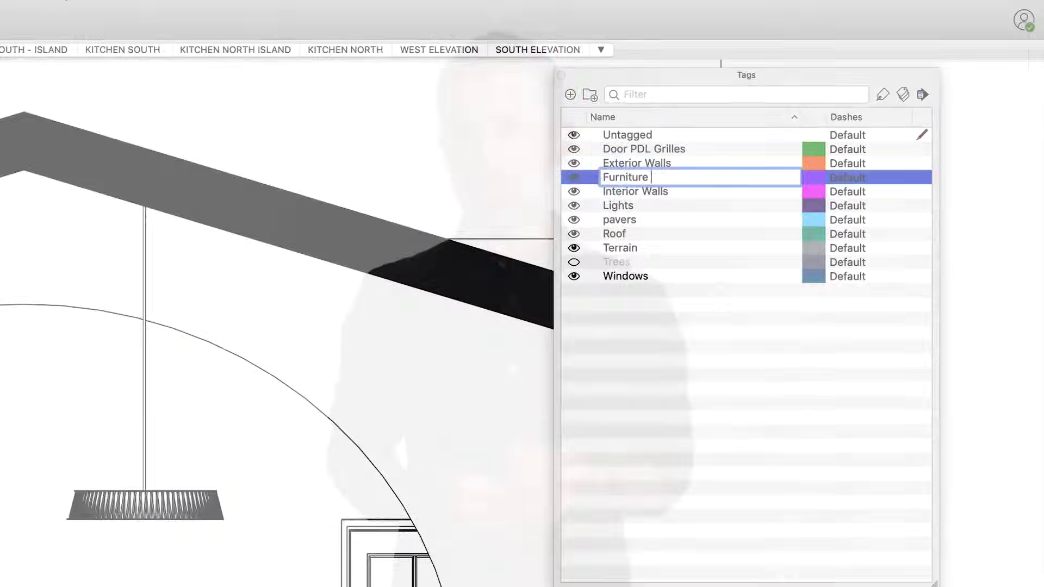
pyautogui.write('& Fixtures')
pyautogui.click(692, 359)
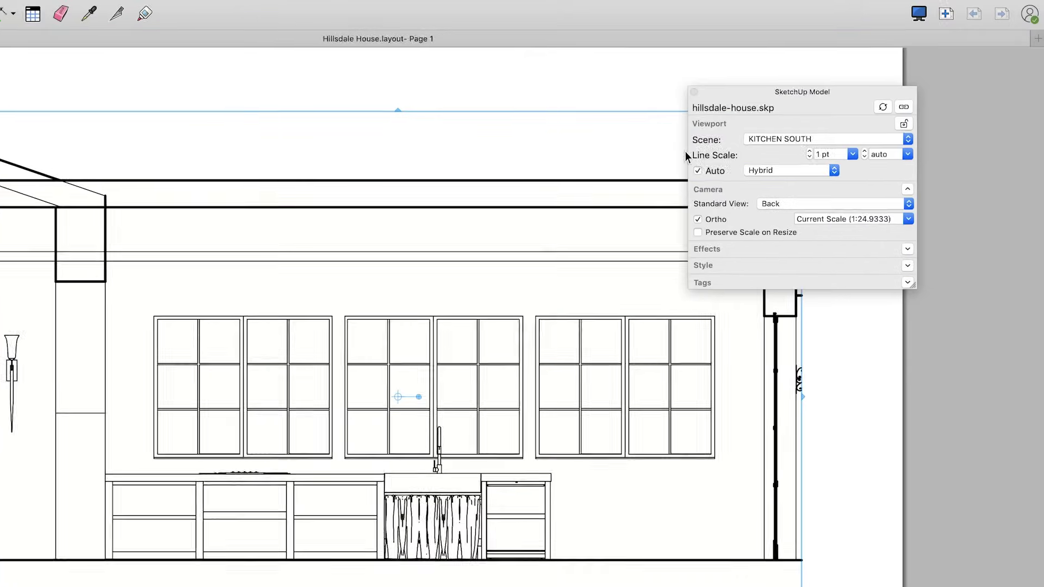
# - Show the Line Scale choices for the selected KITCHEN SOUTH viewport
pyautogui.click(848, 158)
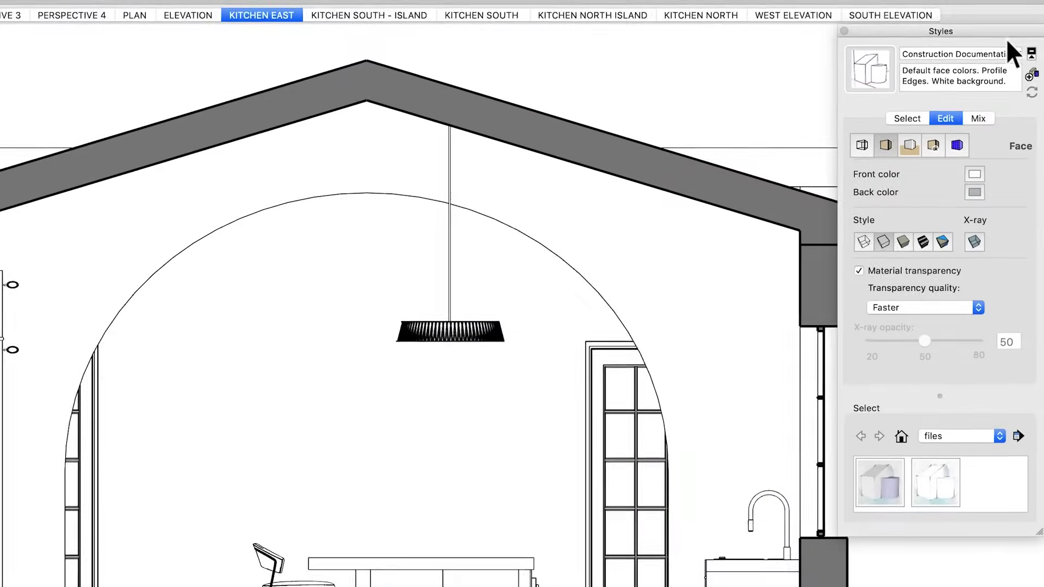
# - Give KITCHEN EAST Hidden Line faces and profile width 3, with a 1.5 pt LayOut line scale
pyautogui.click(922, 245)
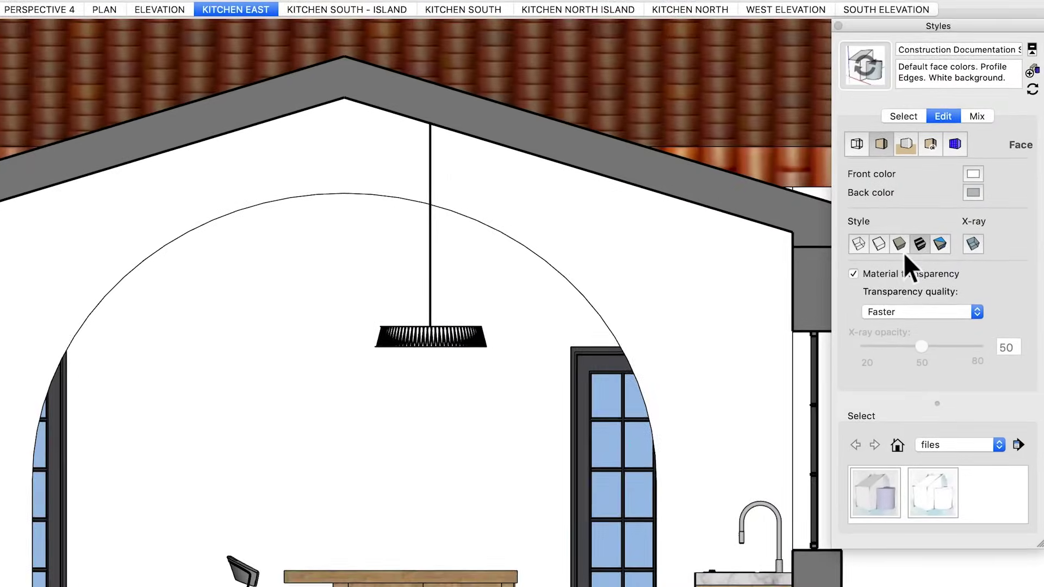
pyautogui.click(878, 253)
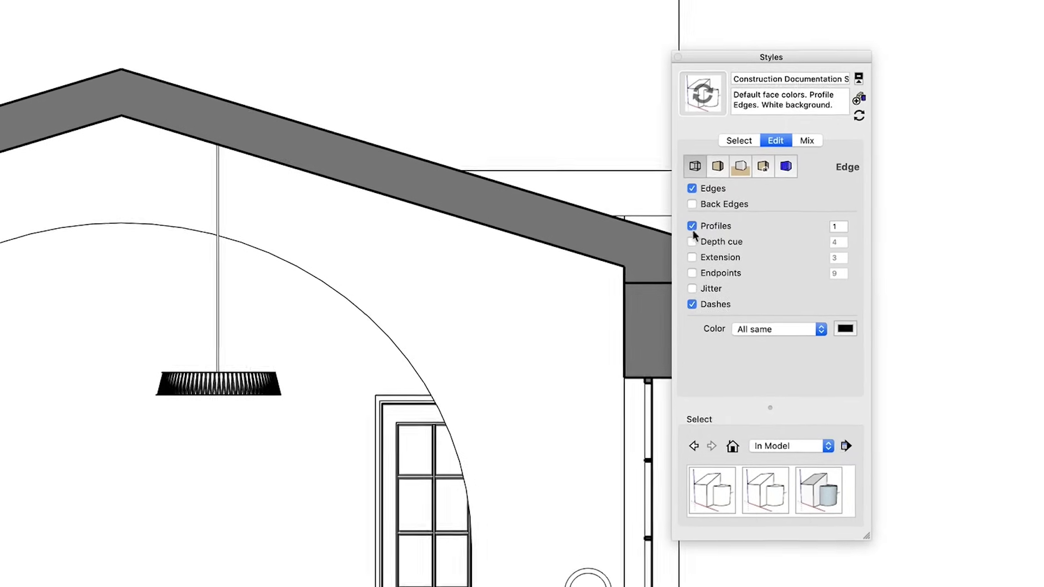
pyautogui.click(828, 220)
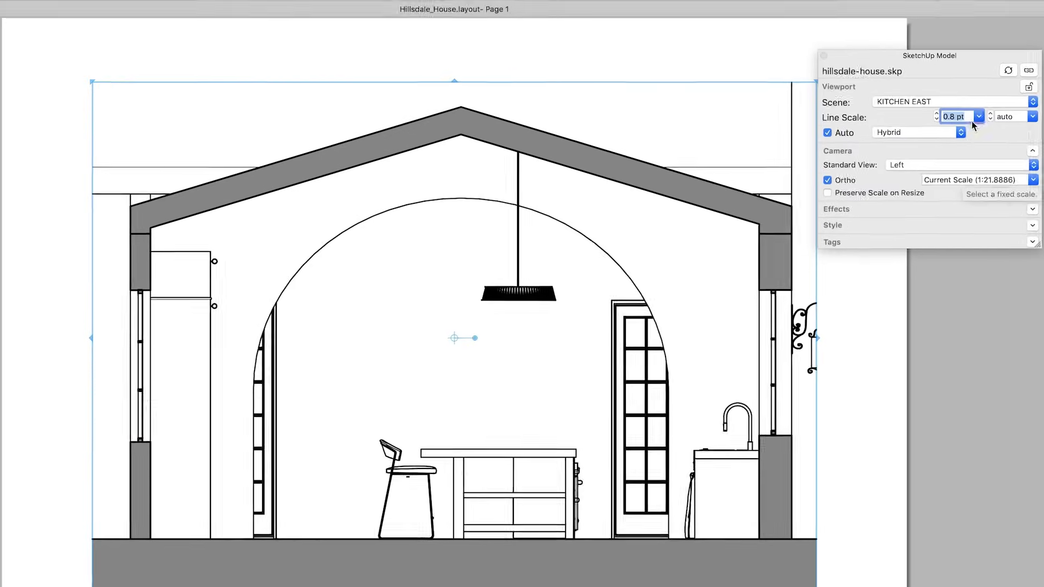
pyautogui.click(923, 137)
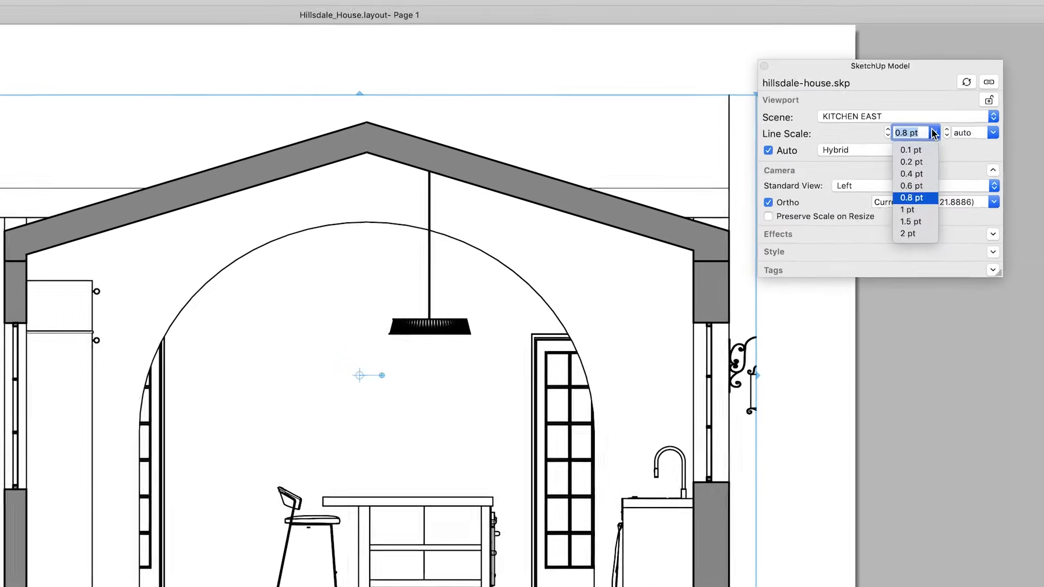
pyautogui.click(903, 228)
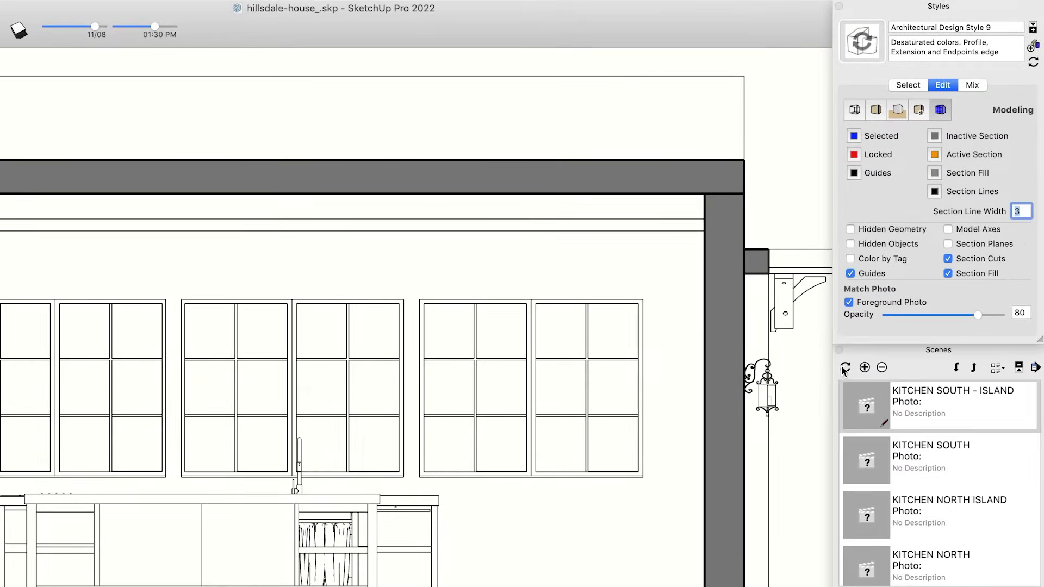
# - Confirm the scene update in the Scenes panel
pyautogui.click(844, 372)
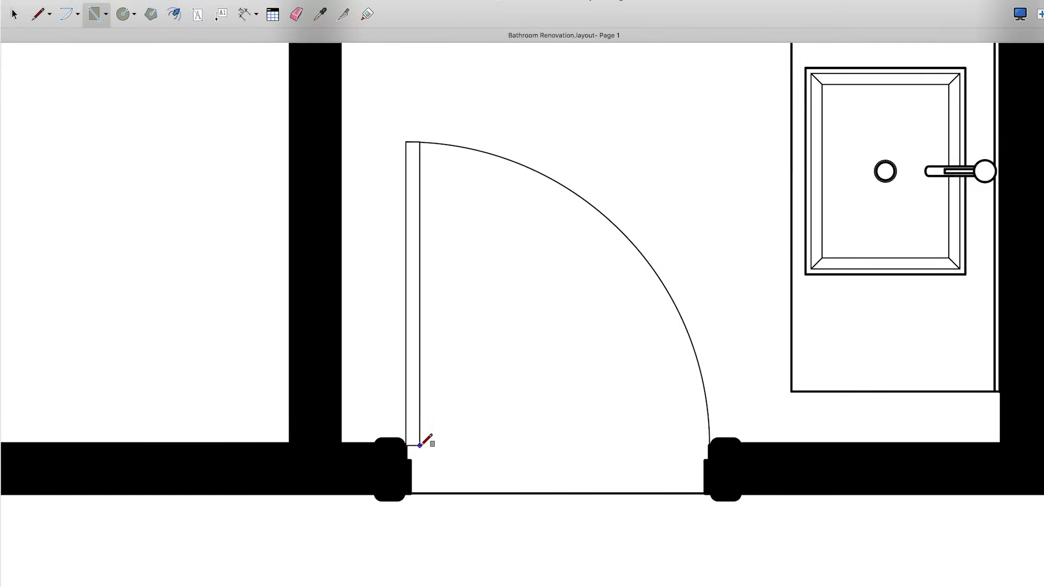
# - Return to the Select tool after drawing the door rectangle and swing arc
pyautogui.press('space')
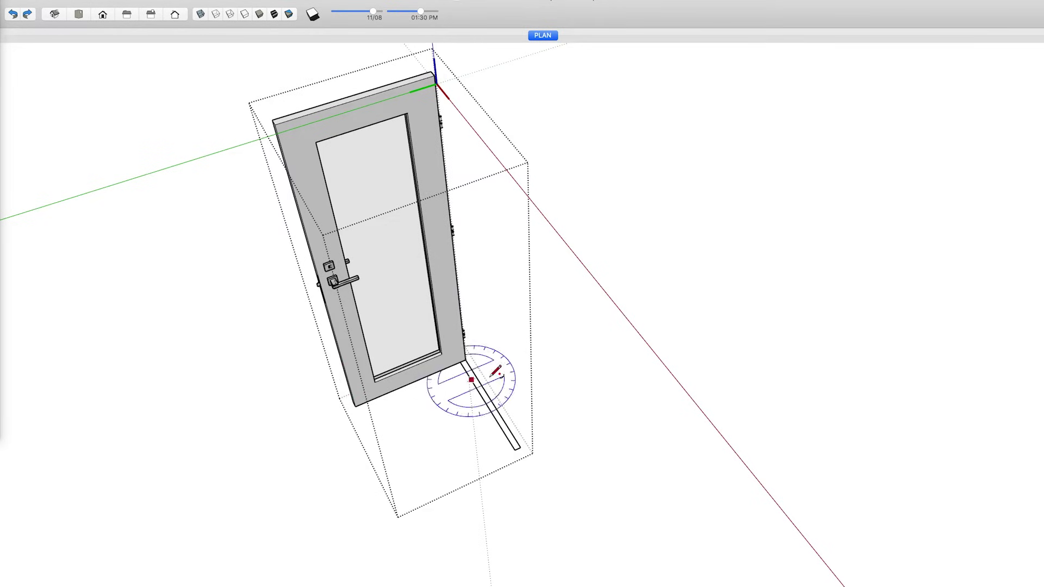
# - Stop rotating the door, select the swing arc and door edges, and compare the 3D Objects and 2D Symbols tags
pyautogui.press('space')
pyautogui.moveTo(524, 427); pyautogui.dragTo(404, 492)
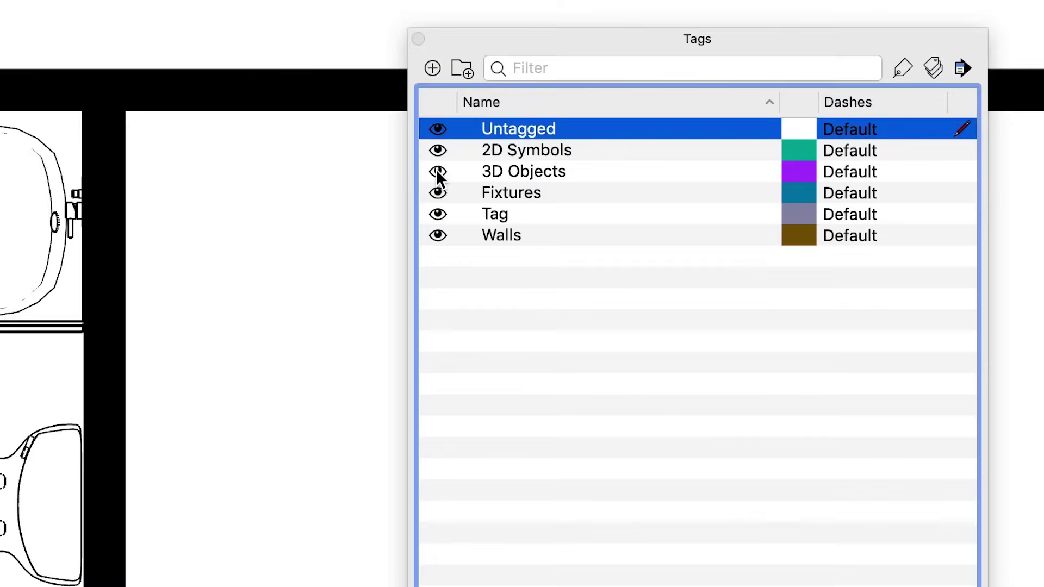
pyautogui.click(800, 113)
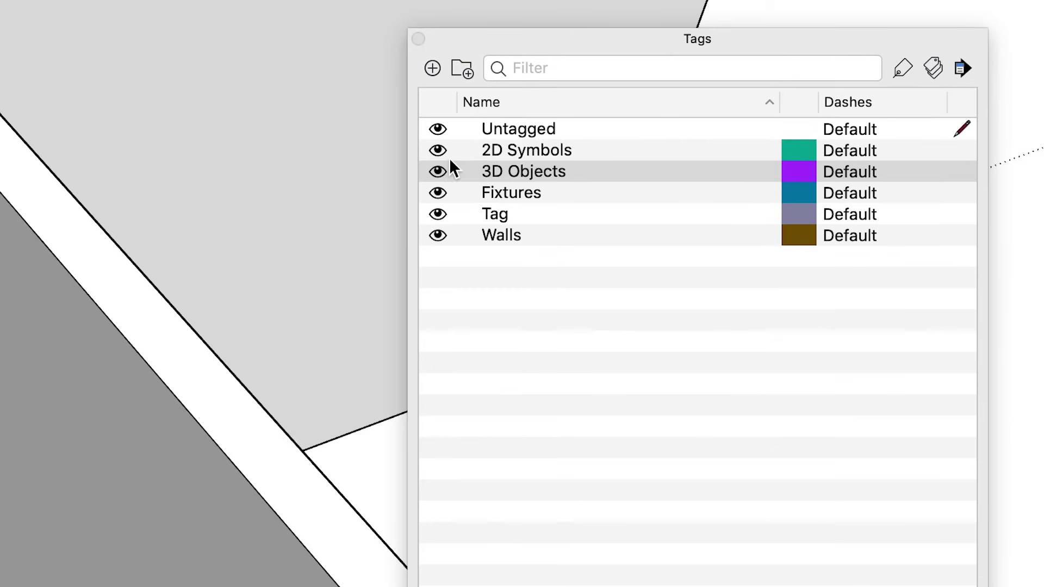
pyautogui.click(755, 107)
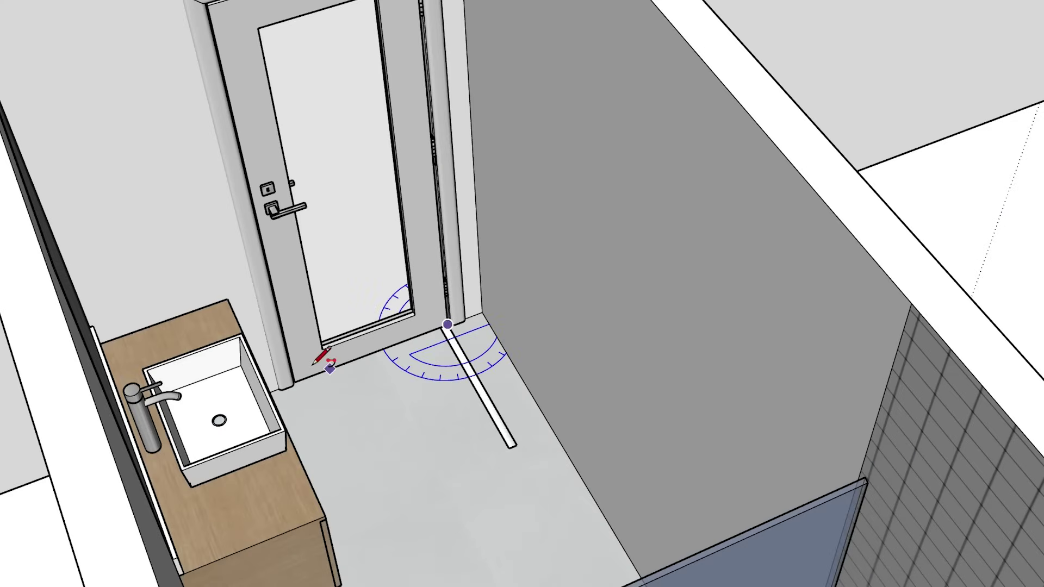
# - Group the swing arc and door-edge strip and put the group on a new 2D Symbols tag
pyautogui.rightClick(457, 291)
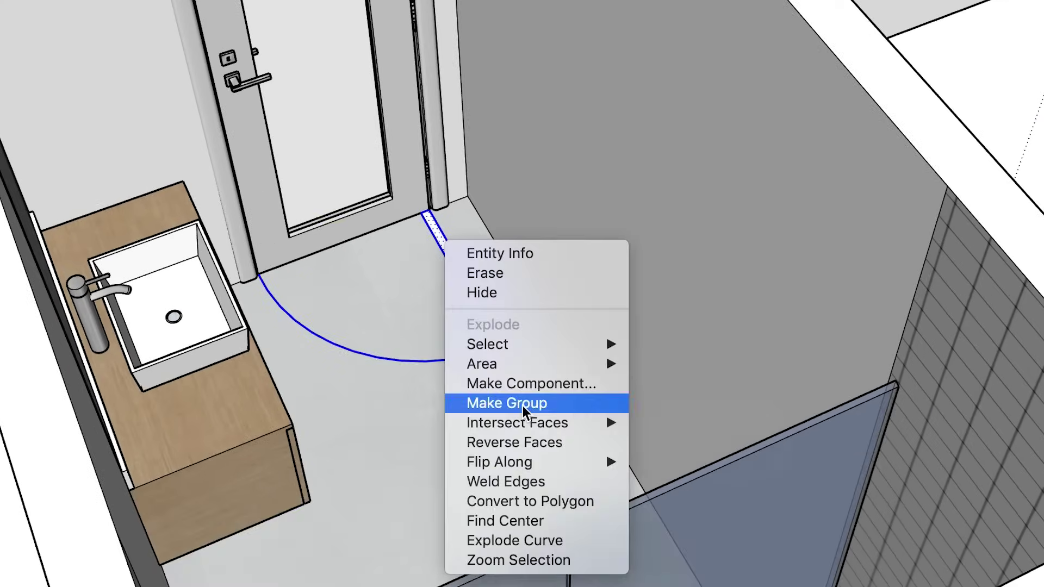
pyautogui.click(524, 402)
pyautogui.write('D Symbols')
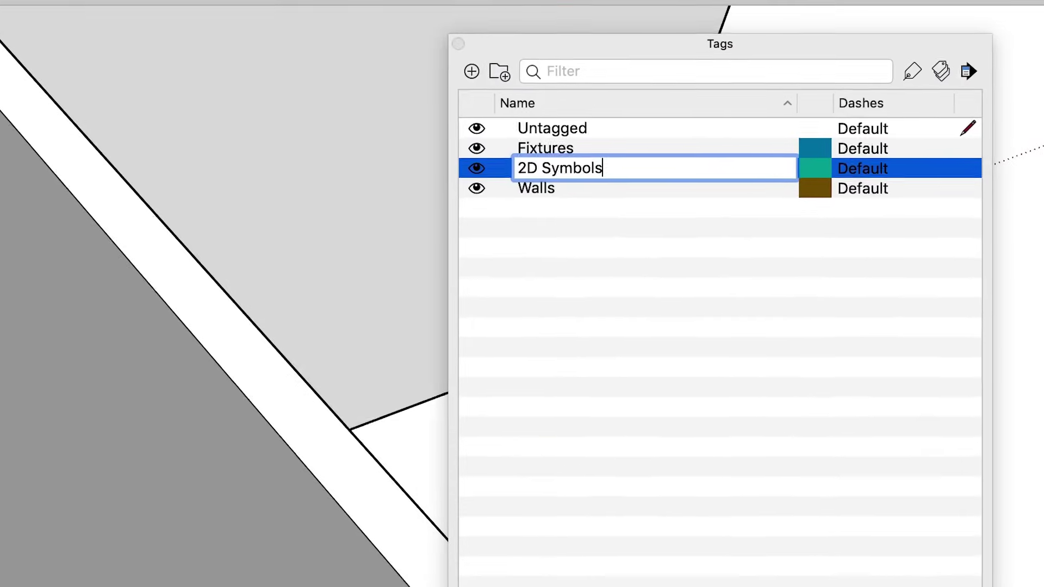
pyautogui.press('Return')
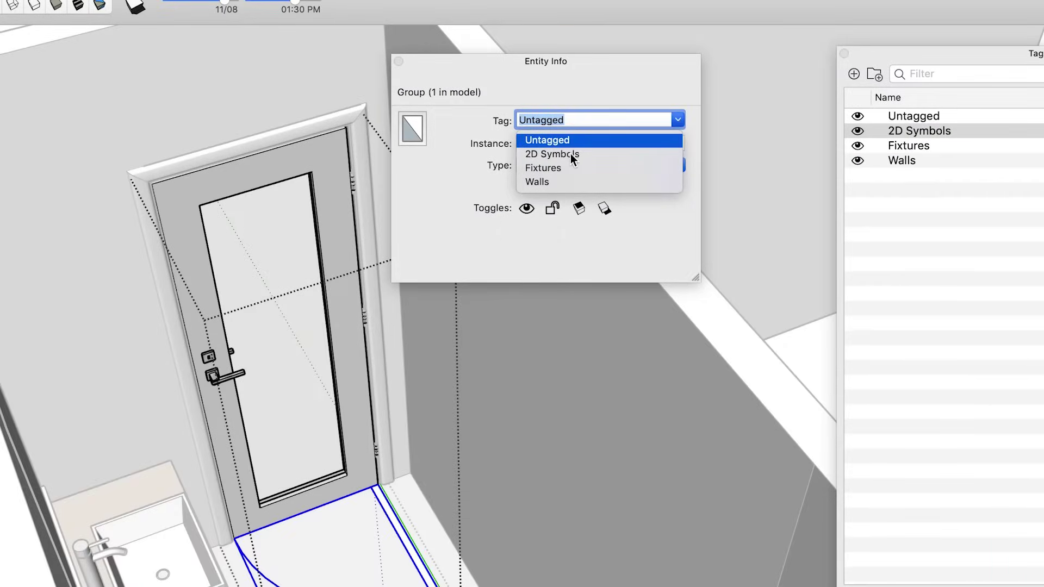
pyautogui.click(553, 154)
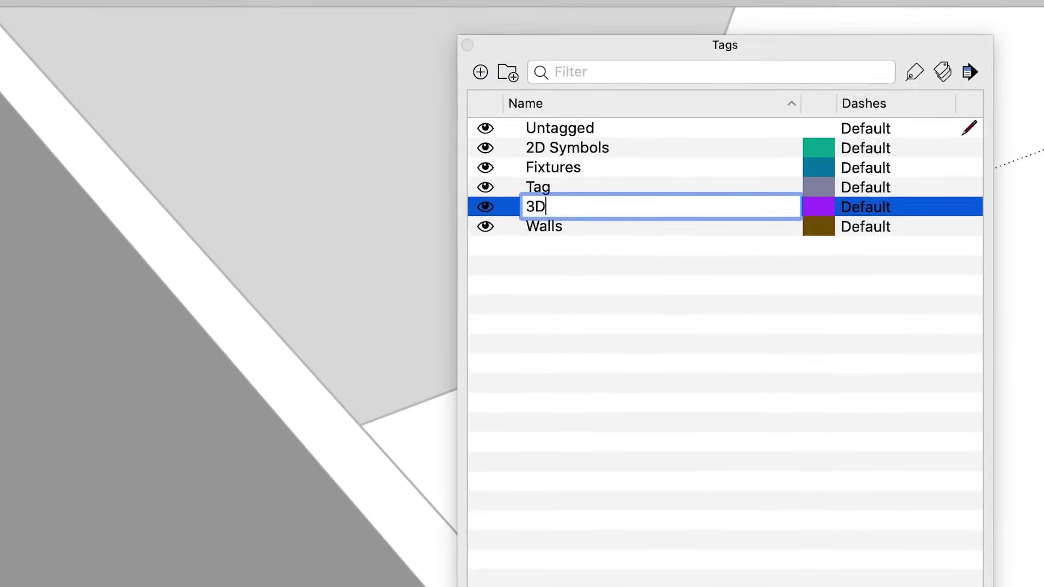
pyautogui.write('Obje')
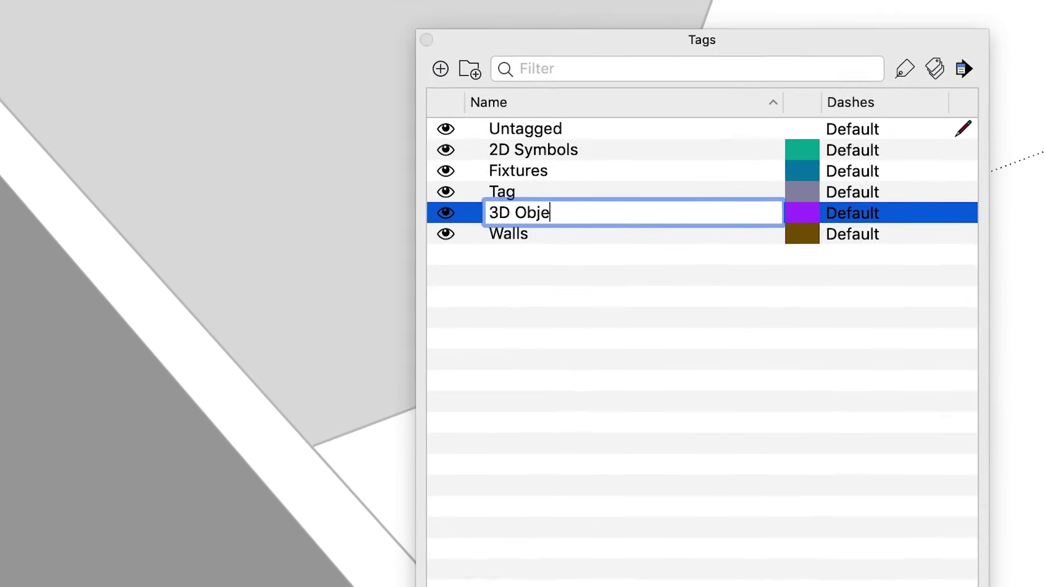
pyautogui.write('cts')
# - Put the door on a new 3D Objects tag and group it with its swing
pyautogui.press('Return')
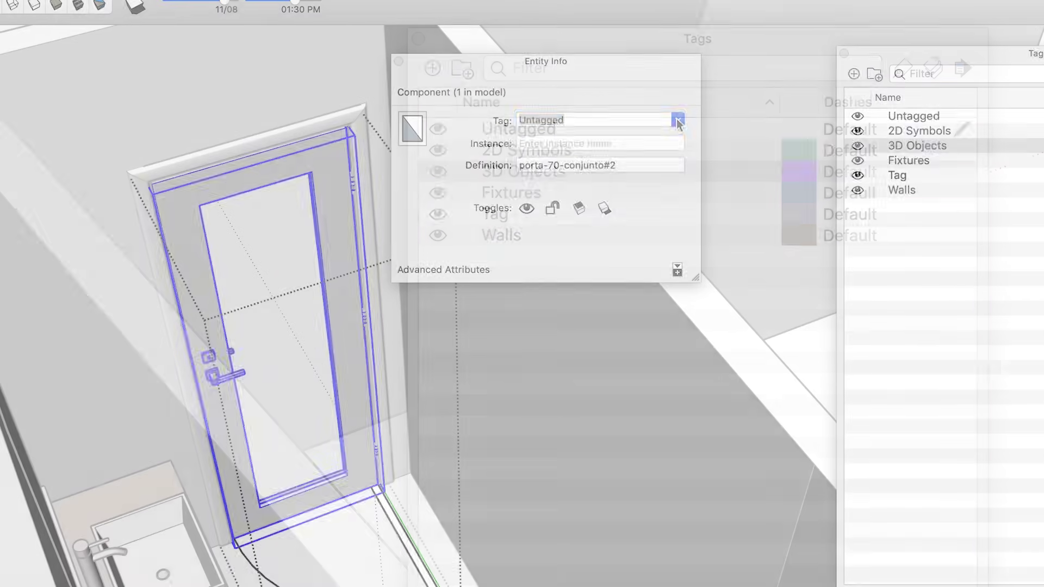
pyautogui.click(675, 119)
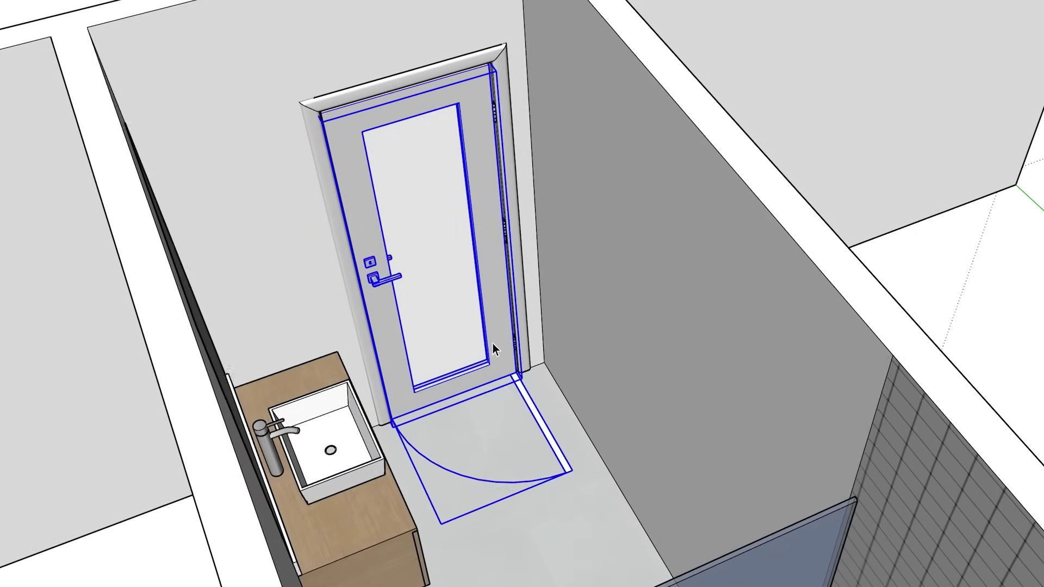
pyautogui.rightClick(492, 342)
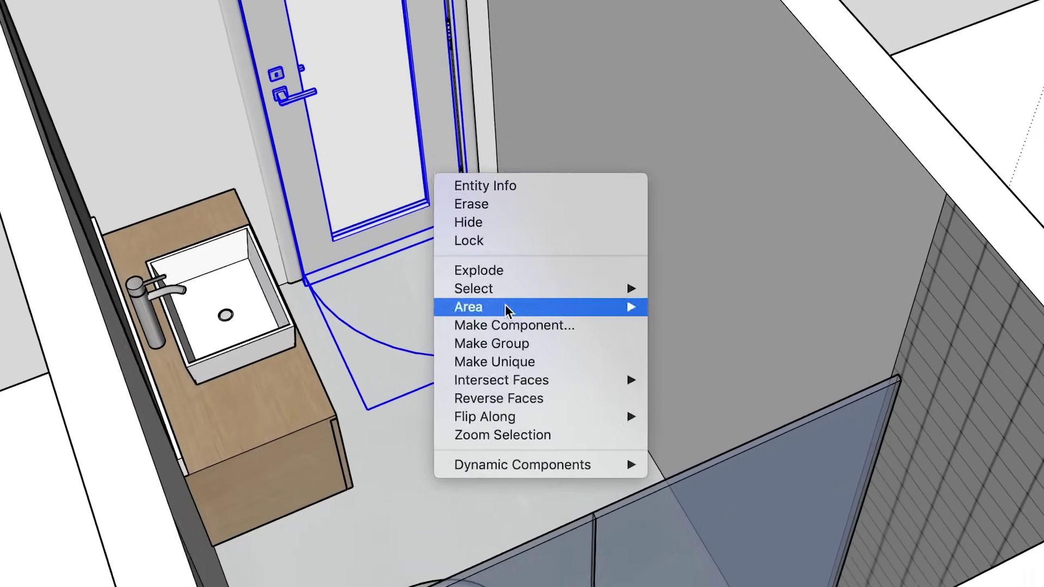
pyautogui.click(505, 342)
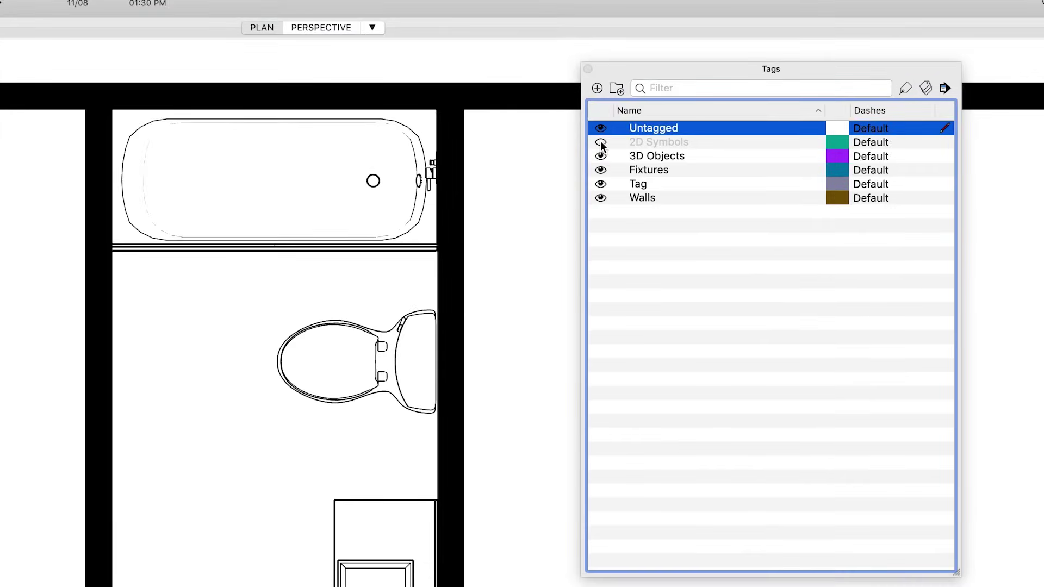
# - Show the 2D Symbols tag, toggle 3D Objects off and on, and flip the door along red
pyautogui.click(602, 143)
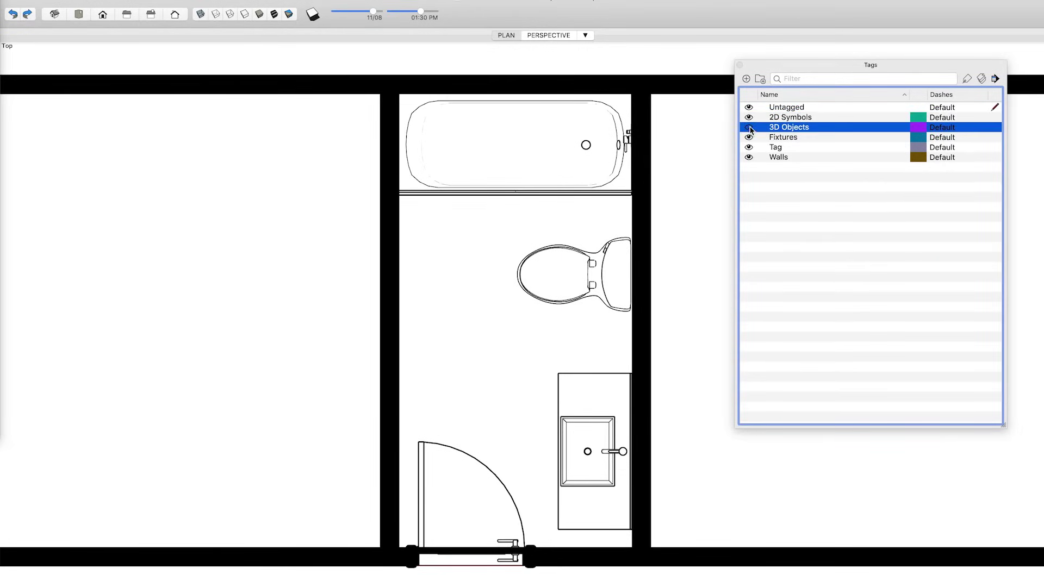
pyautogui.click(749, 128)
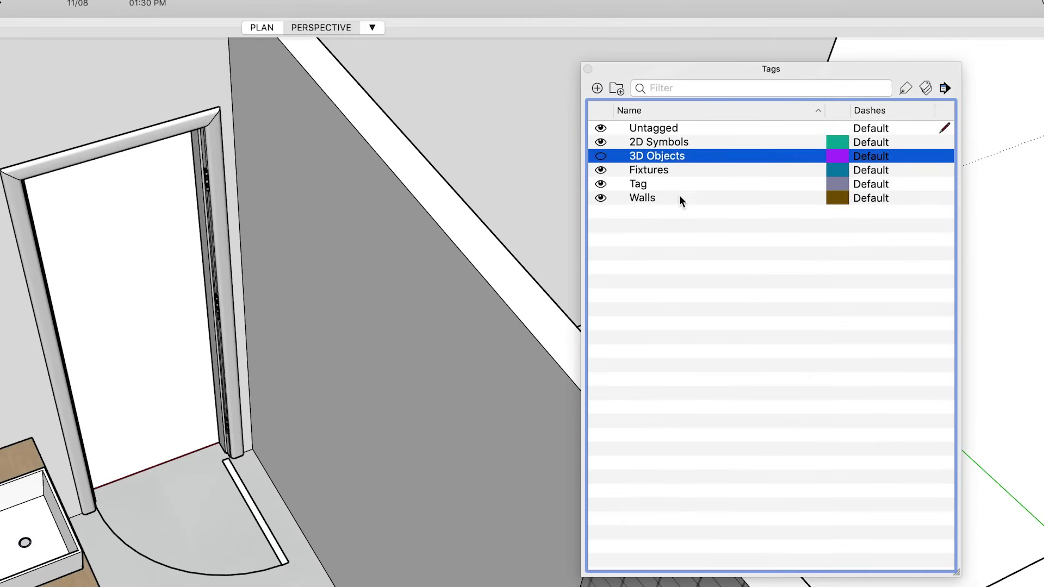
pyautogui.click(601, 156)
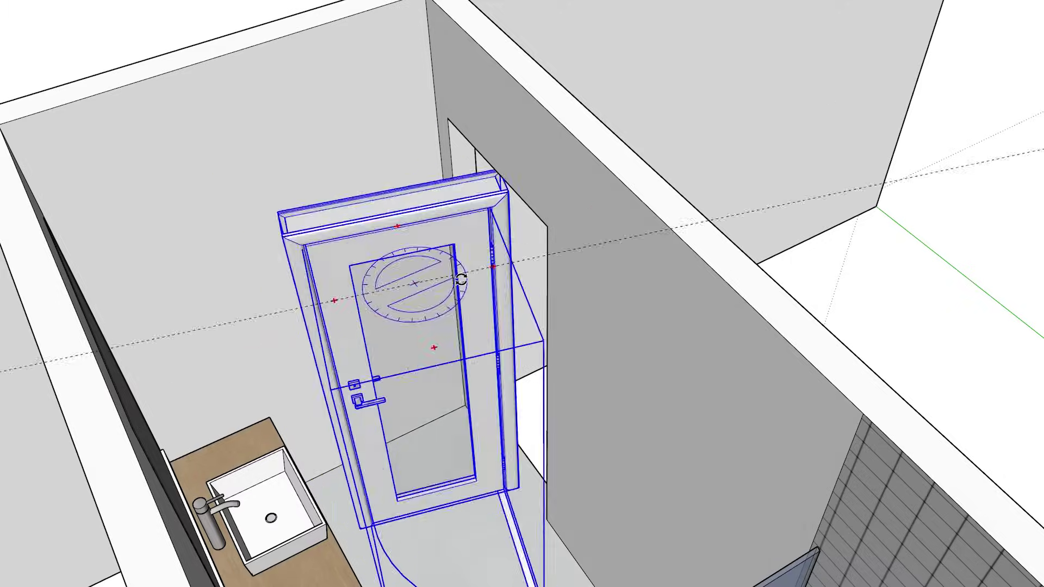
pyautogui.rightClick(493, 246)
pyautogui.click(611, 390)
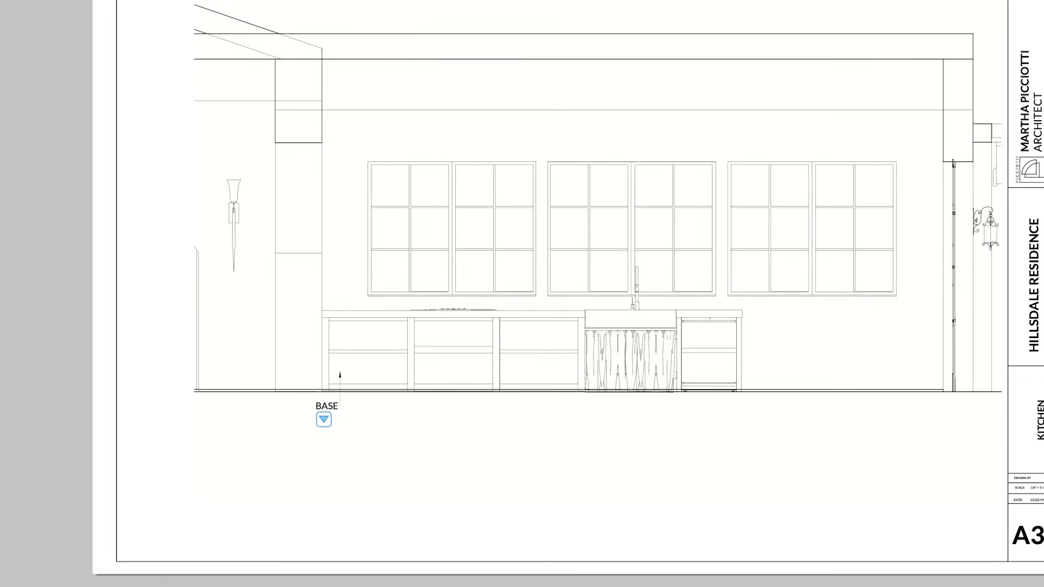
pyautogui.write('DD')
# - Finish the BASE 36 DD and BASE 36 SD labels on the base cabinets
pyautogui.press('Escape')
pyautogui.write('BASE 36 SD')
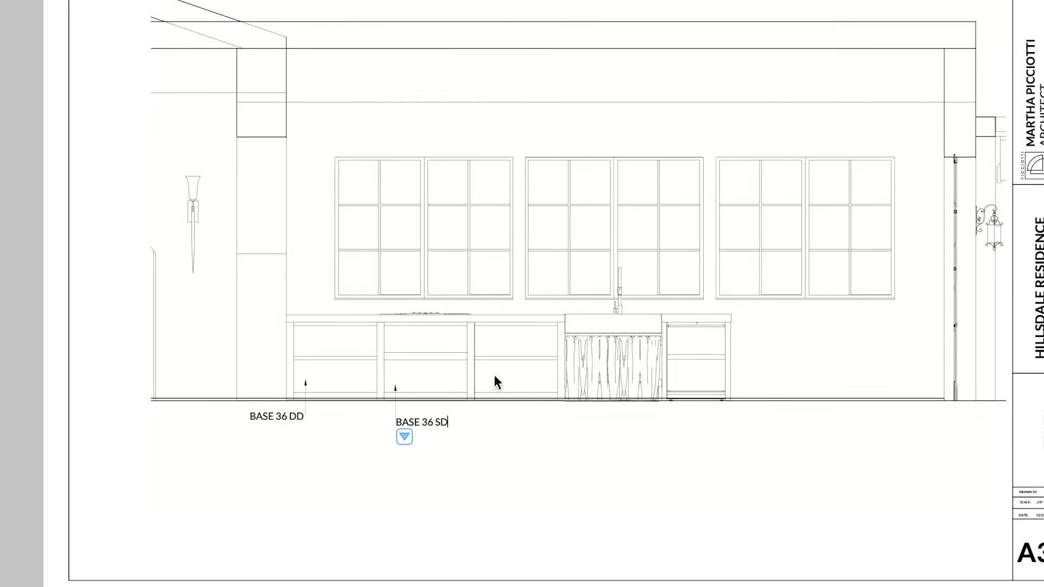
pyautogui.press('Escape')
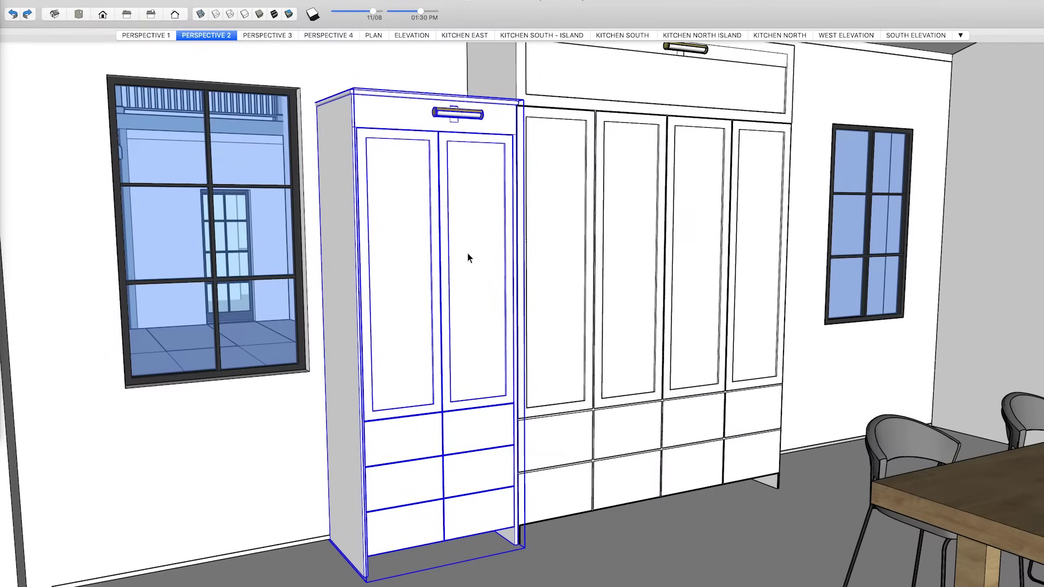
# - Make the tall cabinet a component named TALL968D, then close Entity Info
pyautogui.rightClick(467, 252)
pyautogui.click(505, 332)
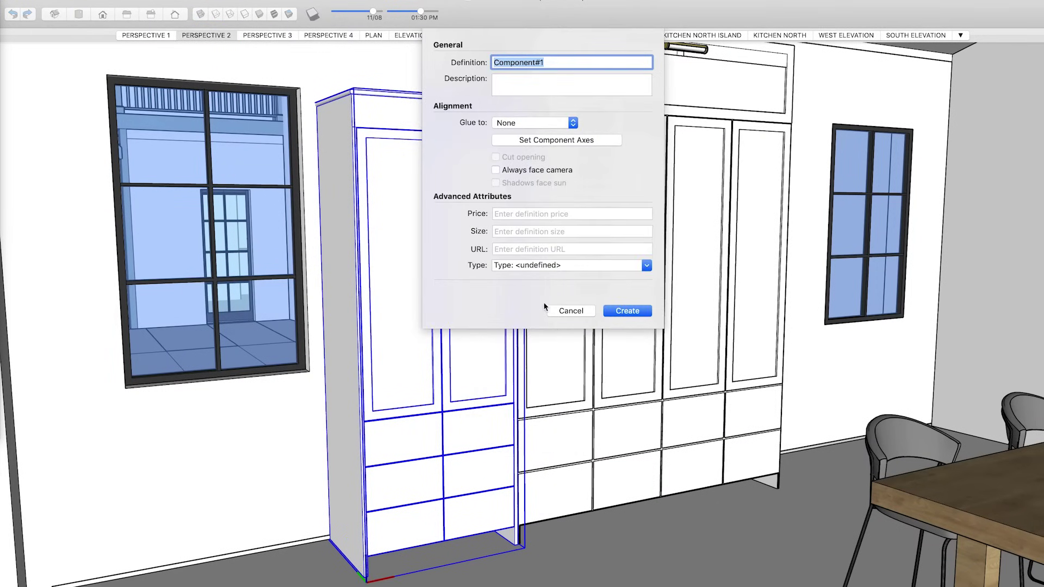
pyautogui.tripleClick(546, 62)
pyautogui.write('TALL')
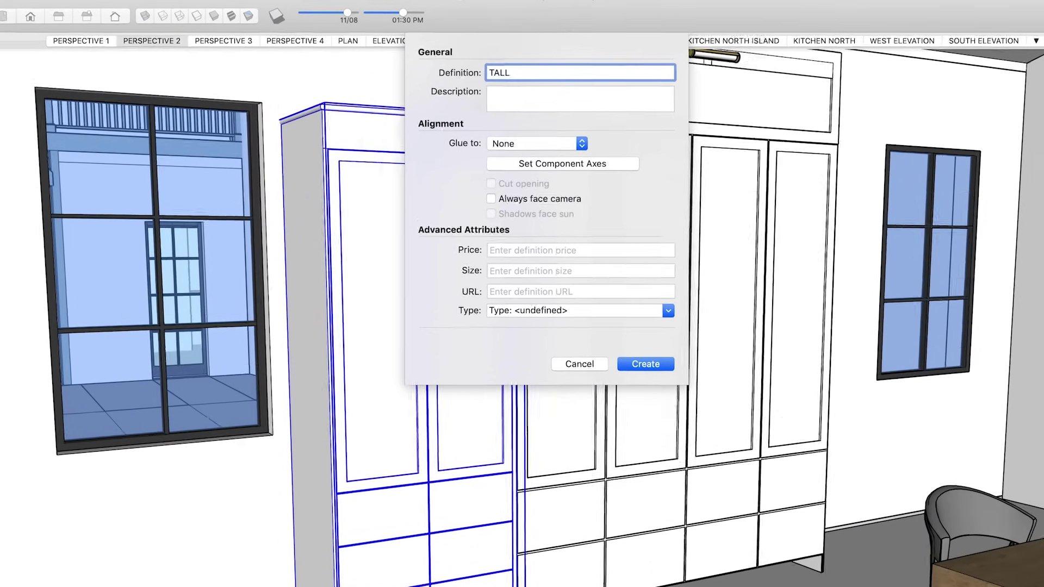
pyautogui.write('96')
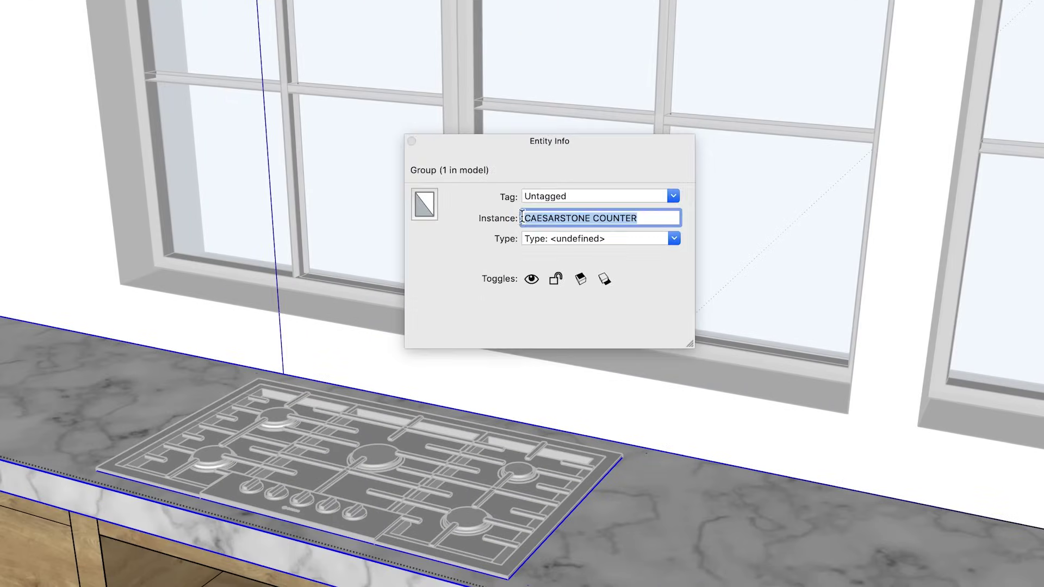
pyautogui.click(412, 140)
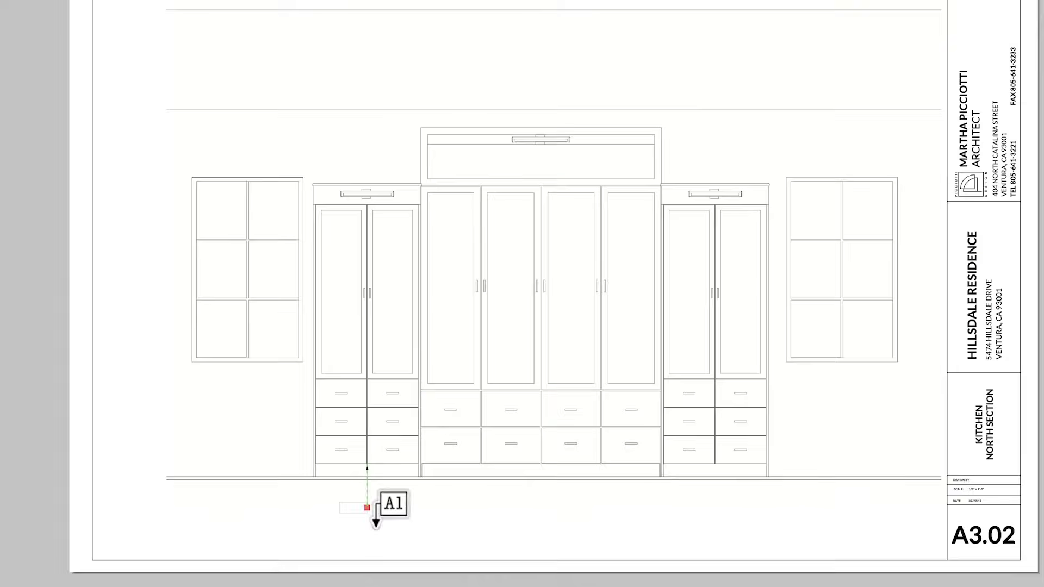
# - Place the TALL968D label below the left tall cabinet and anchor a new label on the right one
pyautogui.click(369, 506)
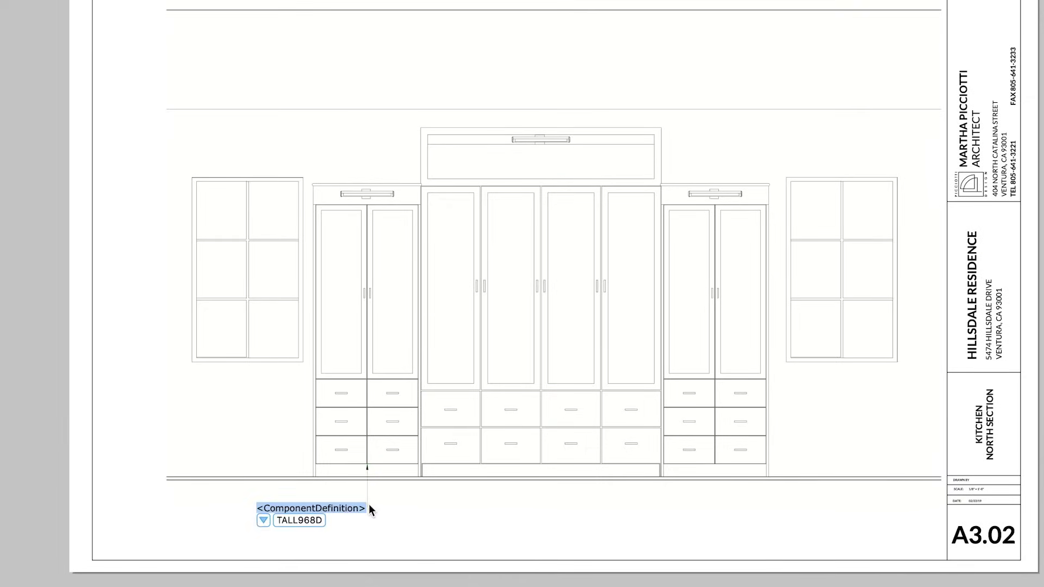
pyautogui.click(688, 457)
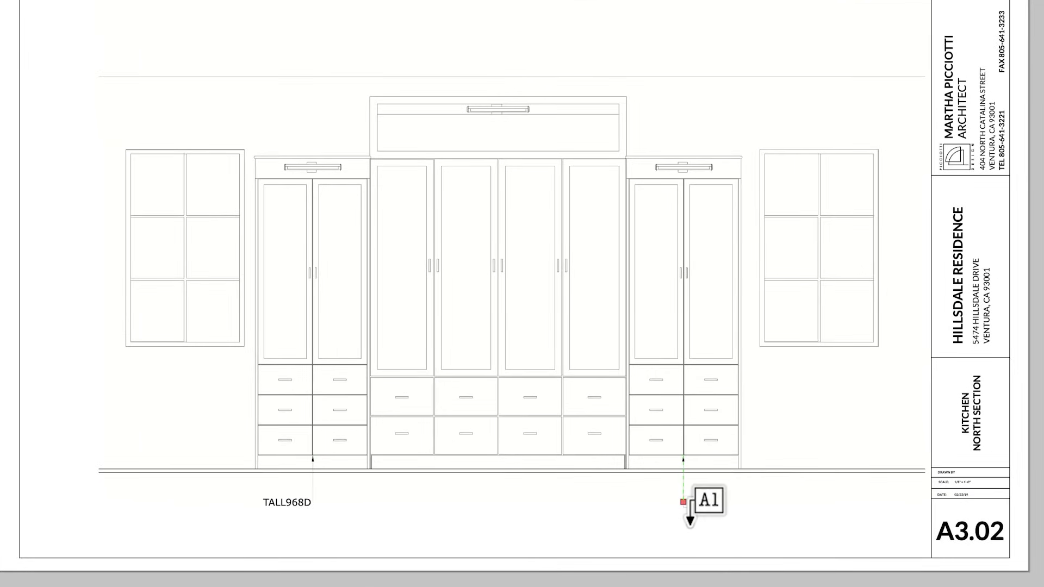